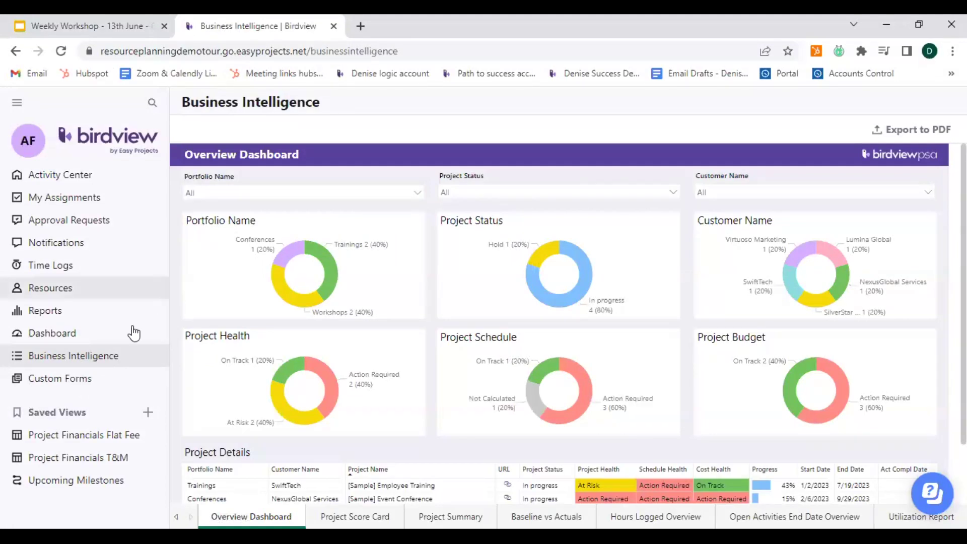
Open the Business Intelligence Overview Dashboard and filter its charts to the Trainings portfolio.
click(103, 360)
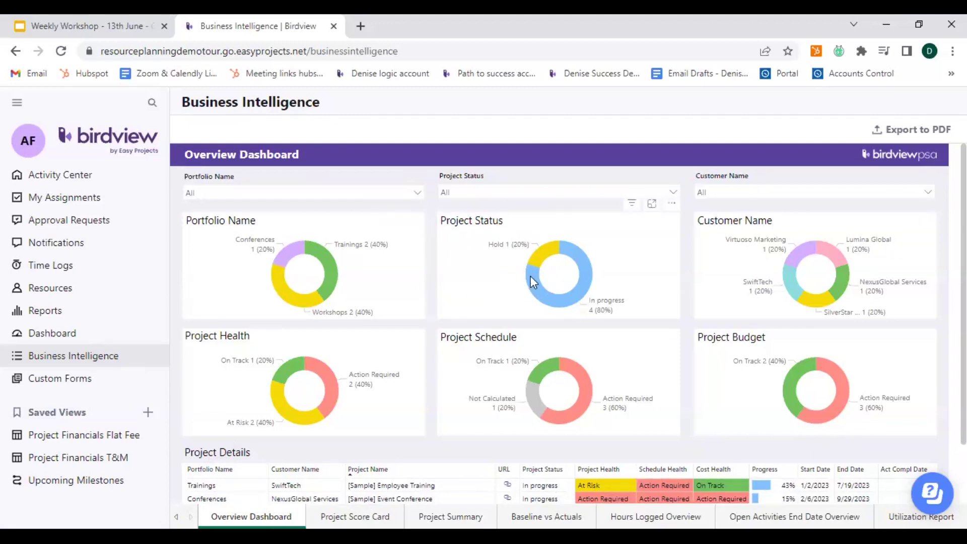
click(754, 277)
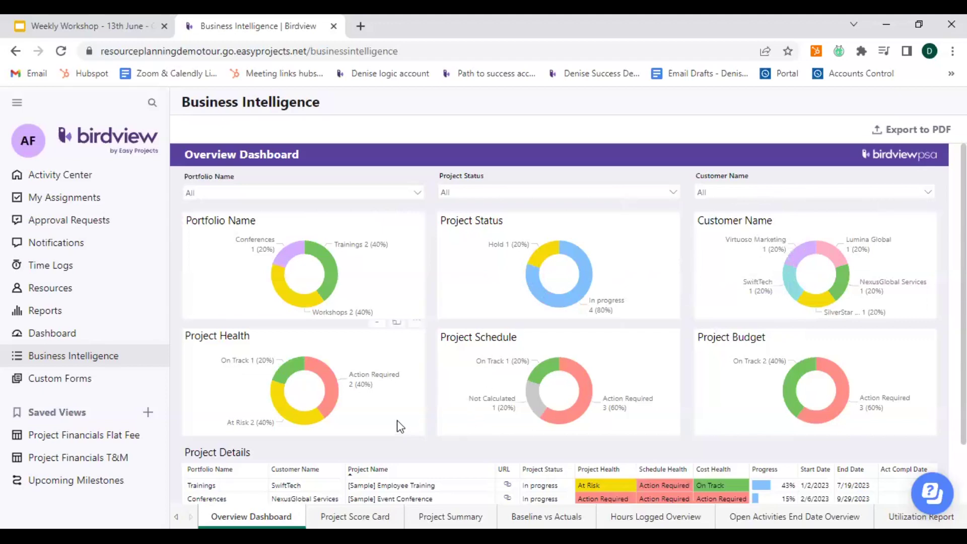
click(763, 397)
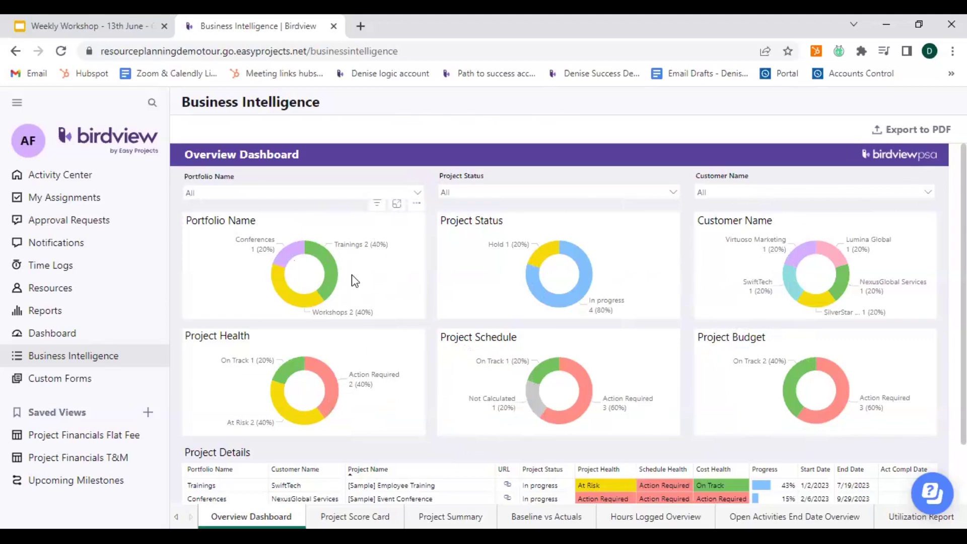
click(327, 267)
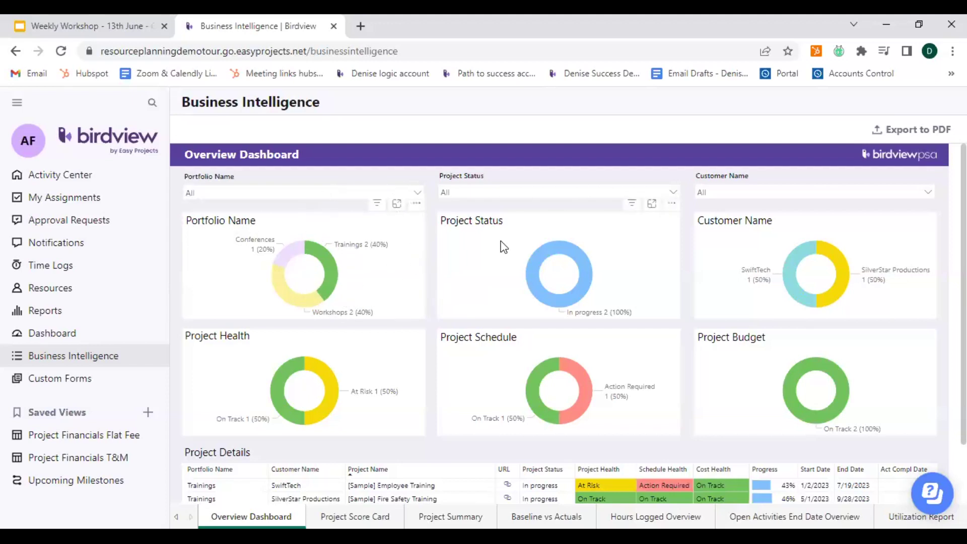
Review the status, customer, health and Project Details rows of the Trainings projects, and clear the Trainings filter.
click(609, 320)
click(577, 293)
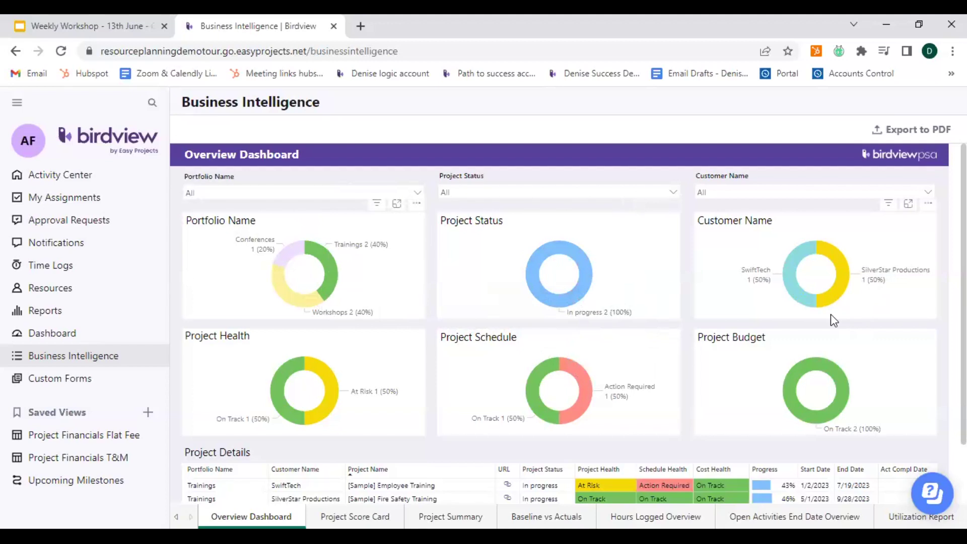
key(ctrl)
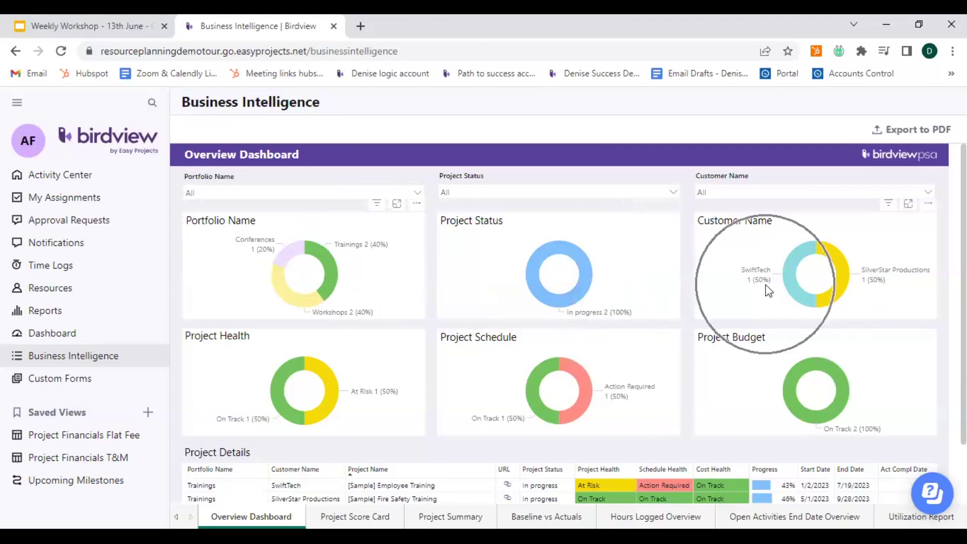
key(ctrl)
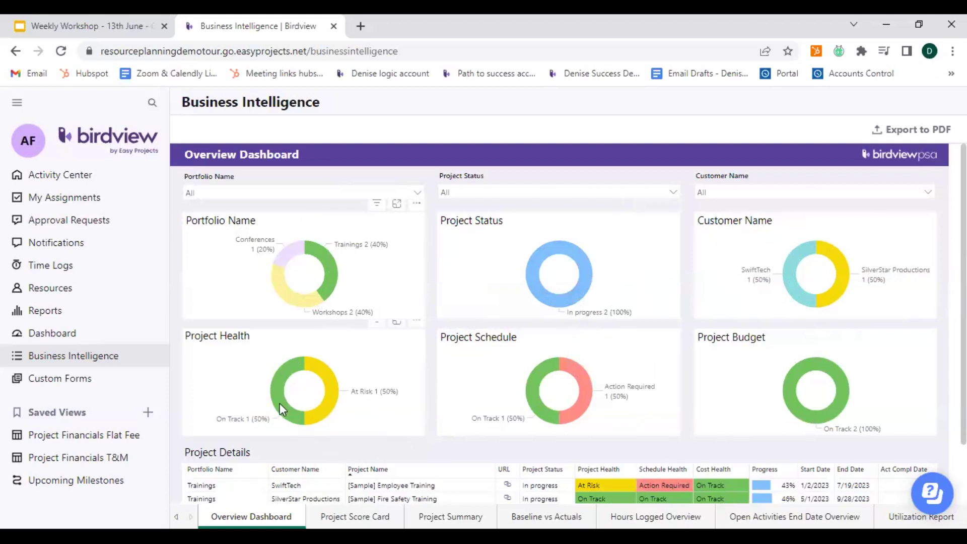
click(525, 415)
scroll(687, 411, down, 2)
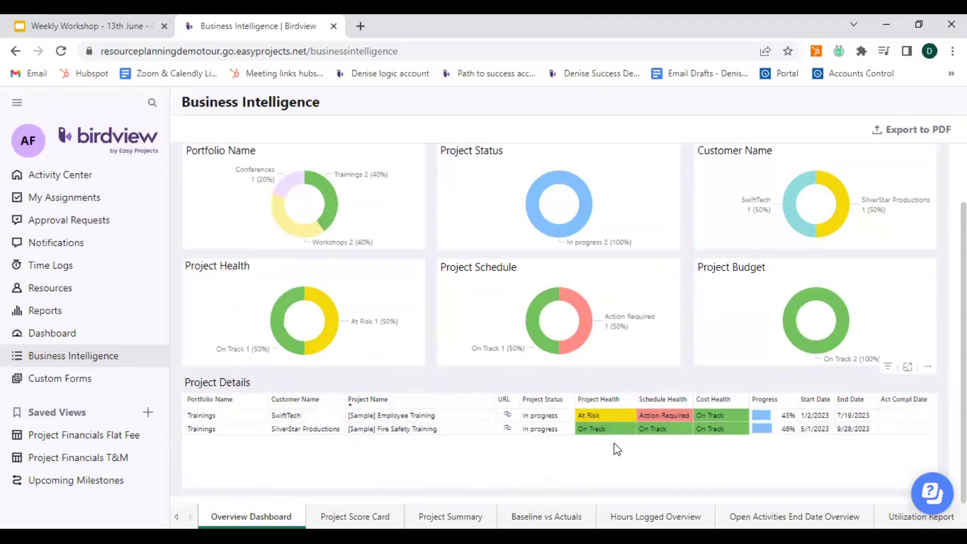
click(603, 414)
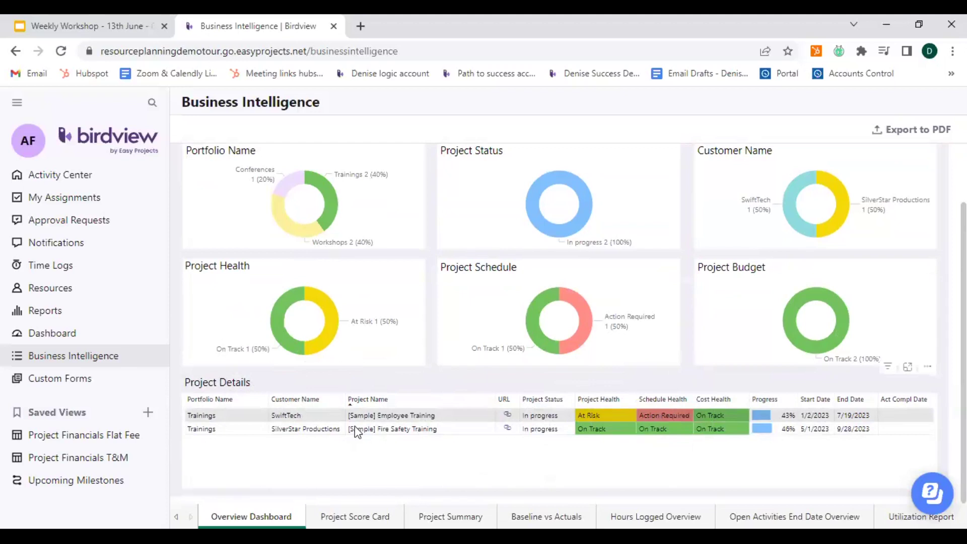
click(397, 417)
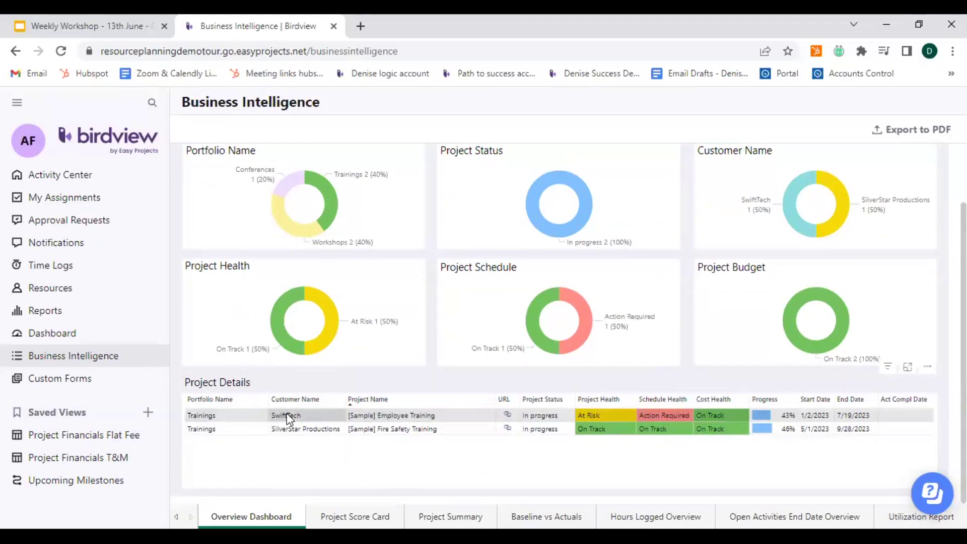
click(304, 421)
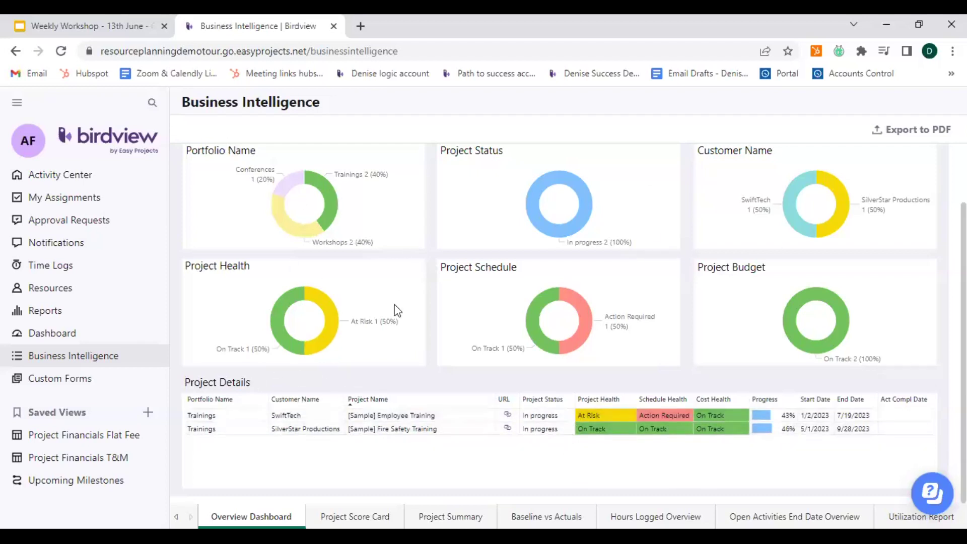
click(361, 211)
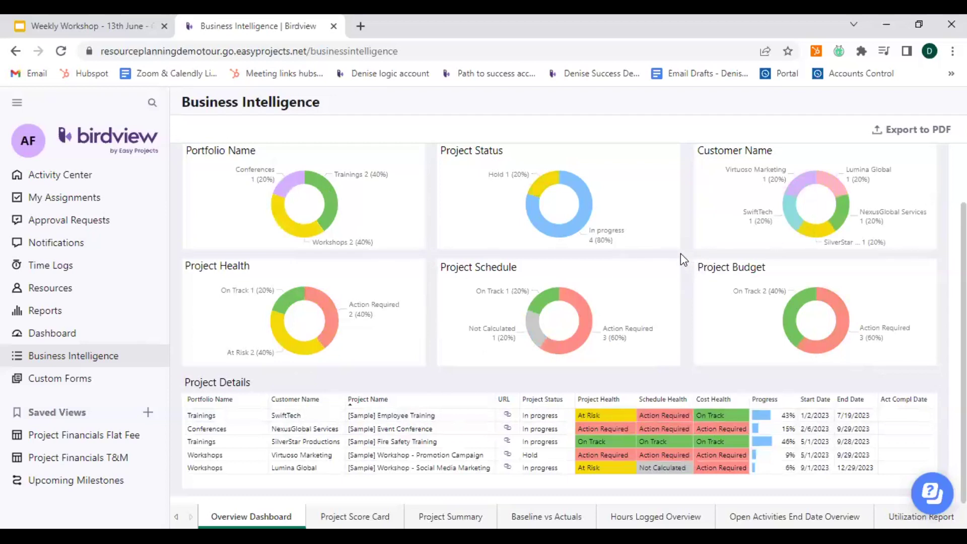
Filter the dashboard to the customer SilverStar Productions, review its project charts, and clear the customer filter.
mouse_move(816, 231)
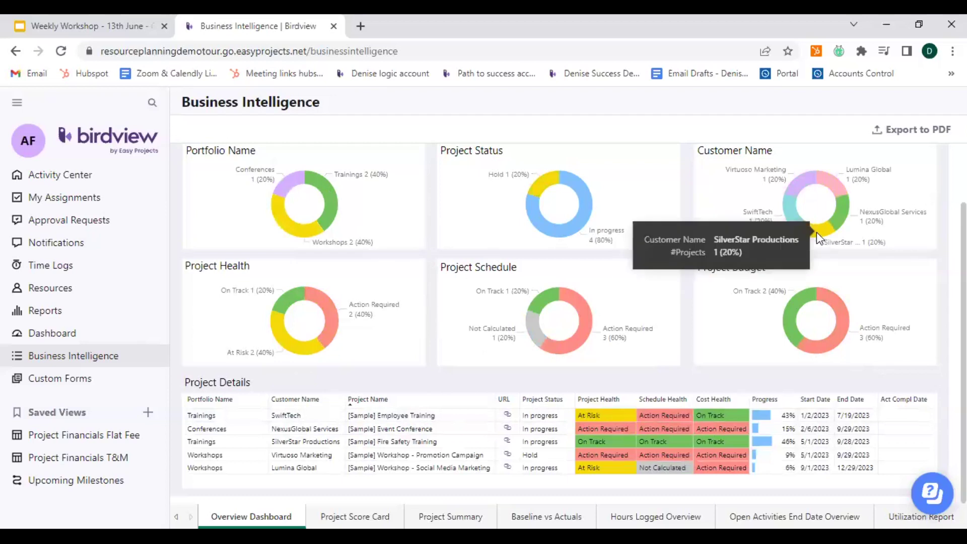
click(817, 232)
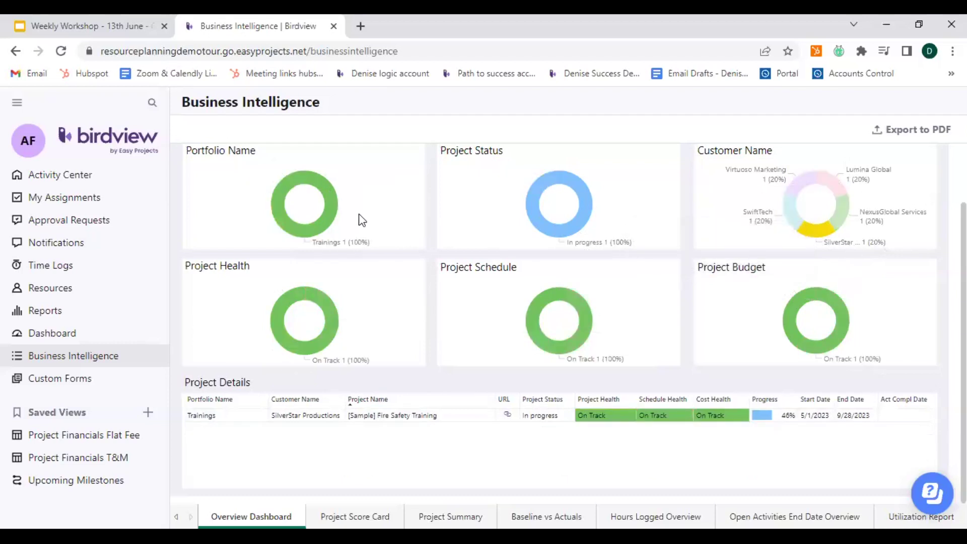
mouse_move(336, 218)
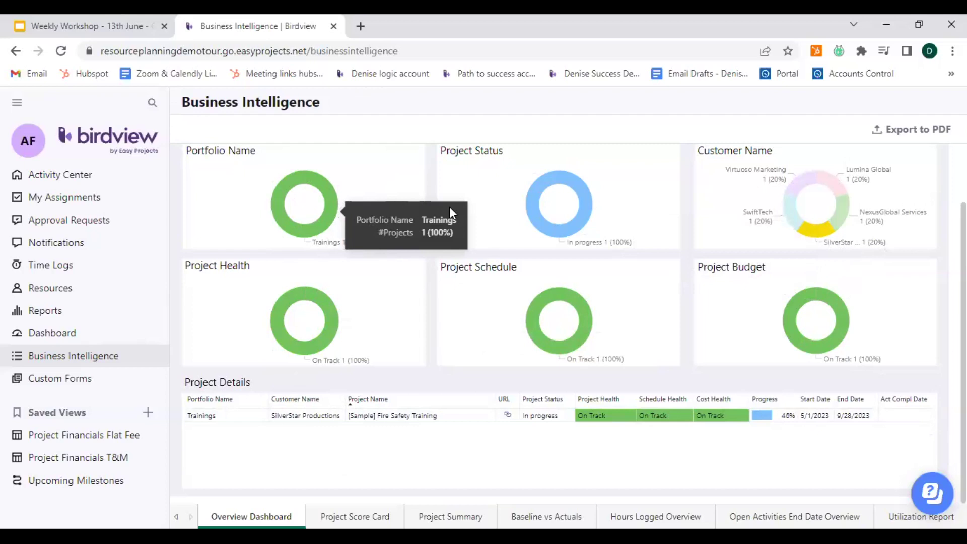
click(571, 231)
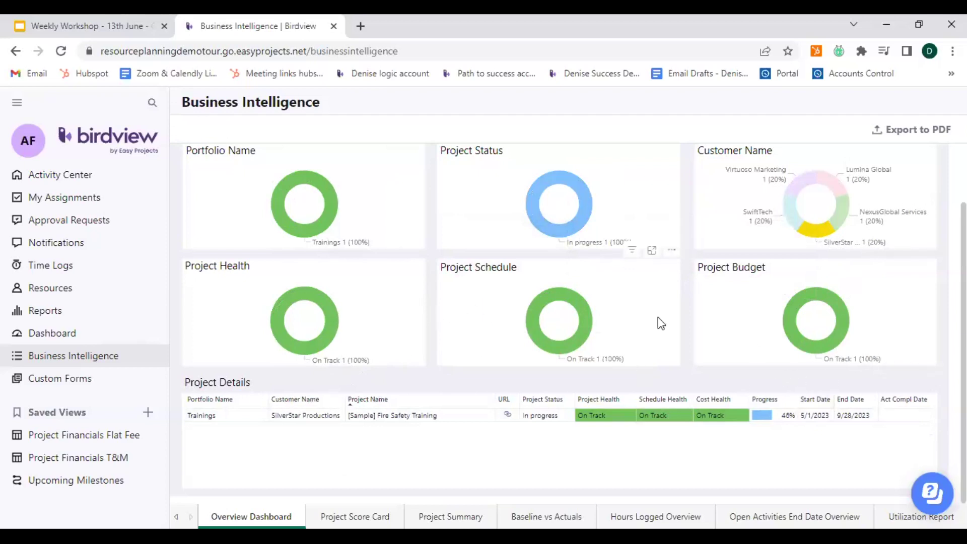
click(717, 233)
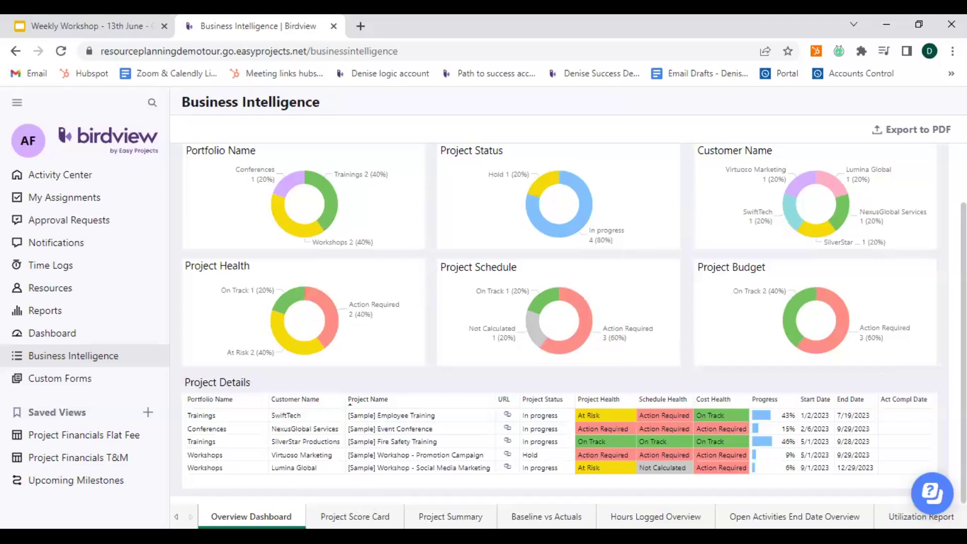
Open the Project Score Card report and examine the overview, stats, schedule and budget of the [Sample] Employee Training project.
click(360, 516)
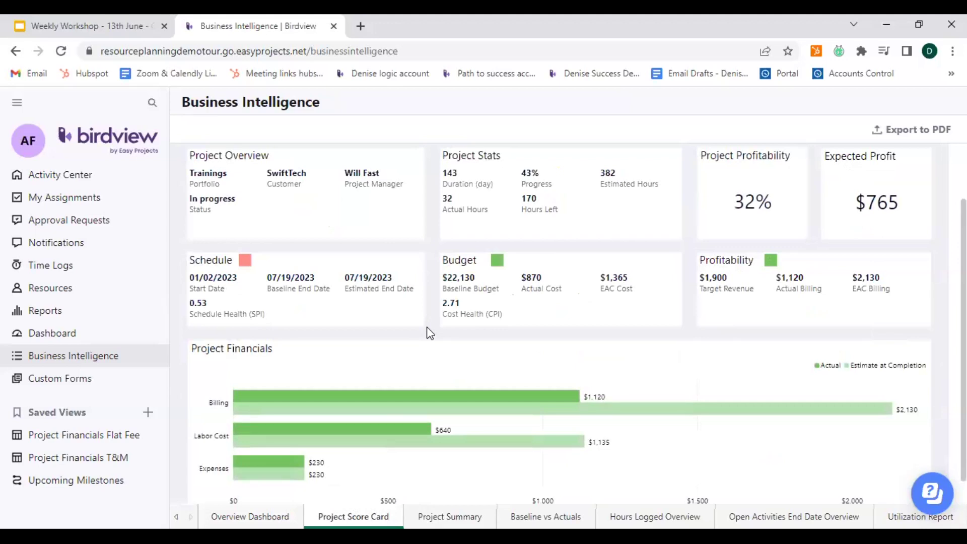
scroll(443, 294, up, 2)
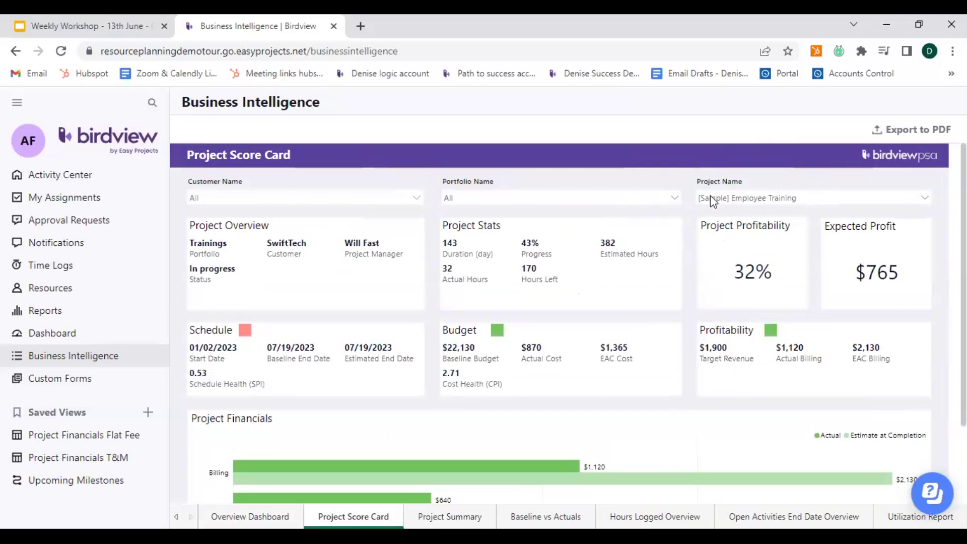
click(763, 196)
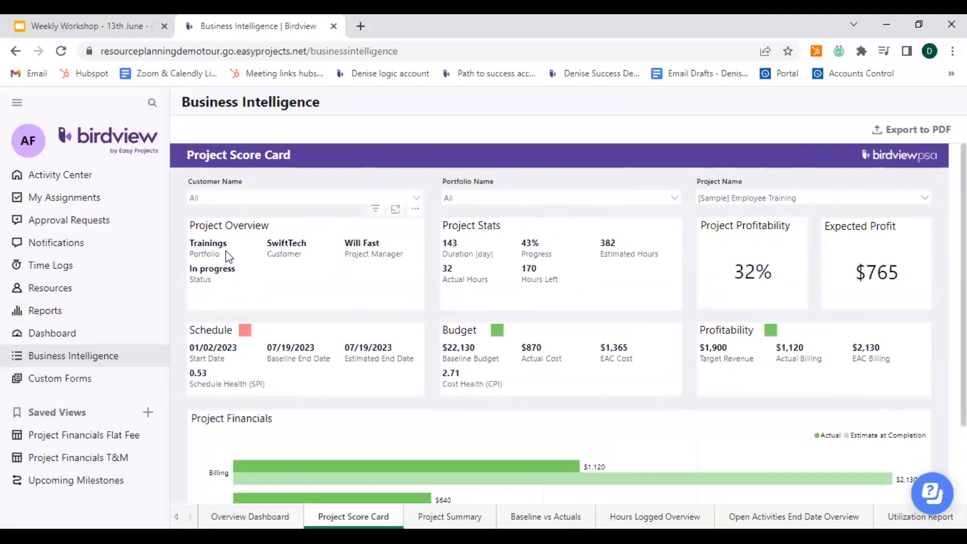
key(ctrl)
key(ctrl)
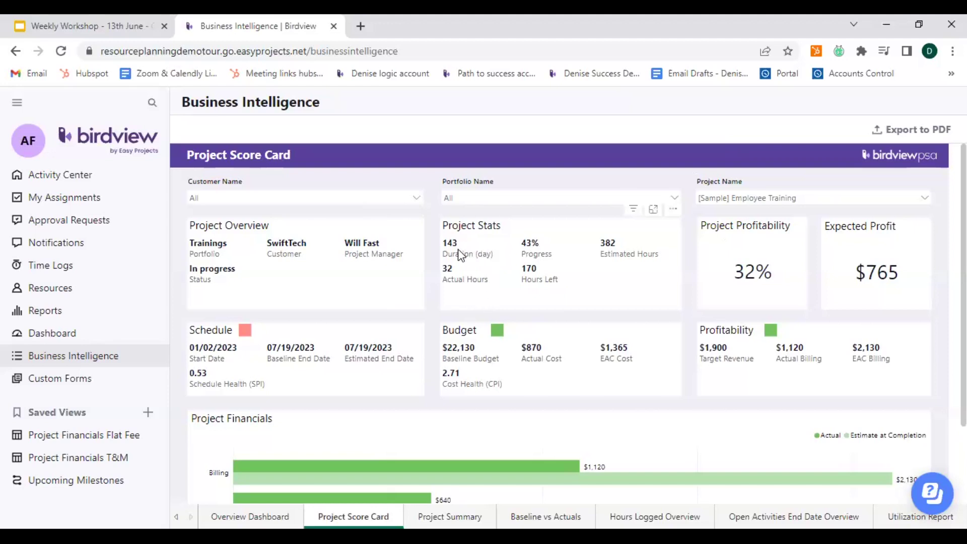
click(476, 249)
key(ctrl)
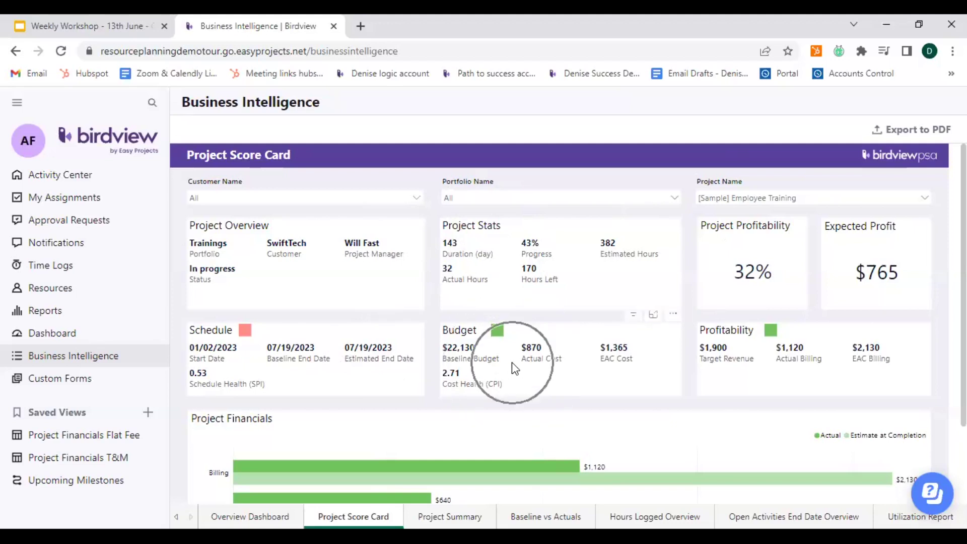
key(ctrl)
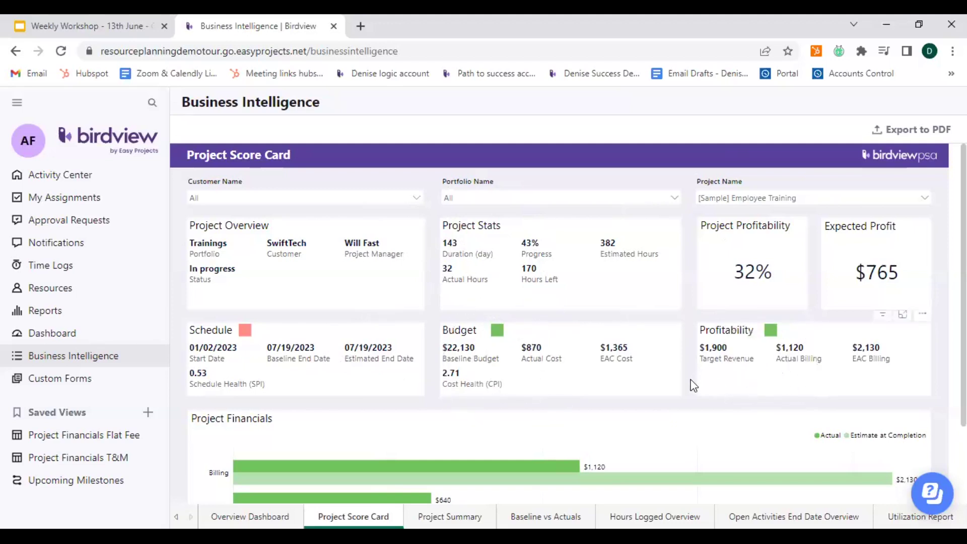
Examine the Project Financials chart, comparing actual and estimate-at-completion amounts for billing, labor cost and expenses.
scroll(686, 381, down, 2)
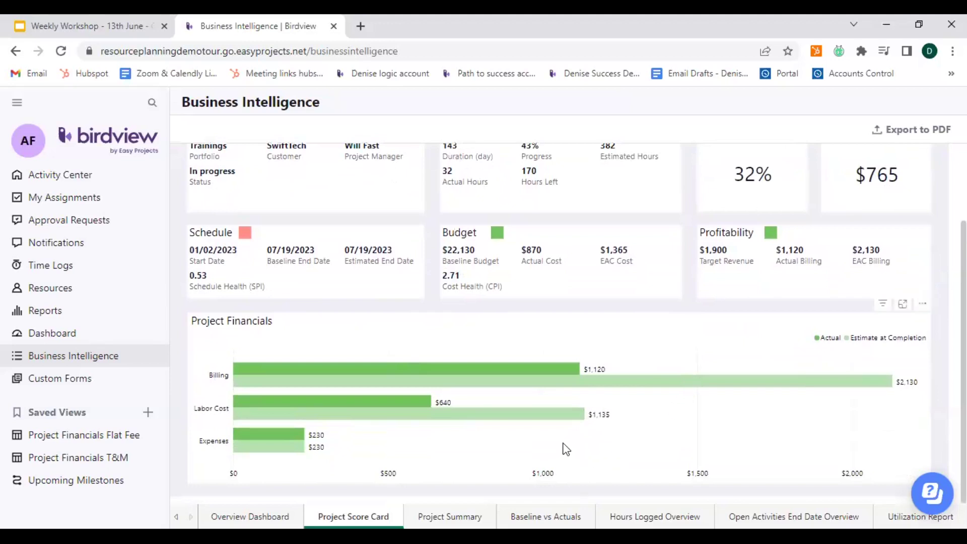
mouse_move(271, 374)
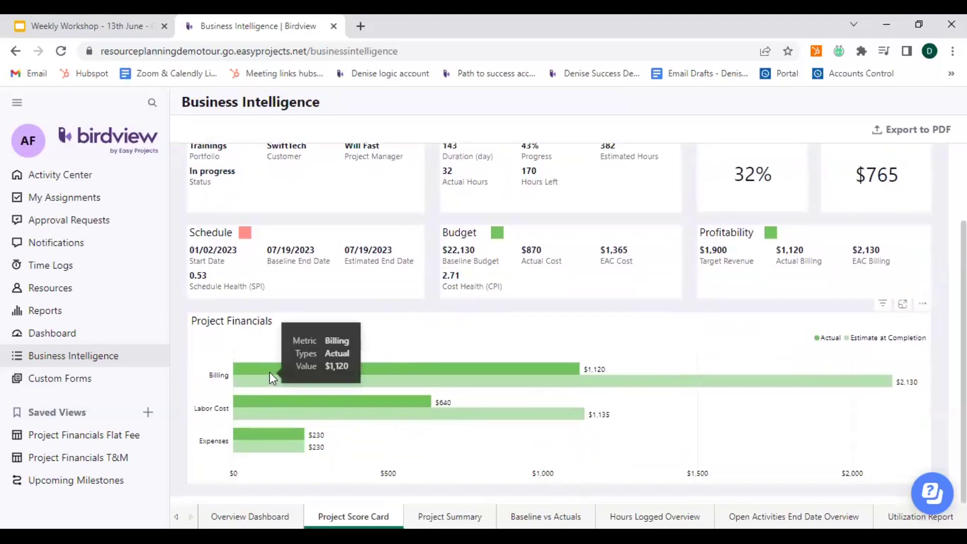
click(258, 445)
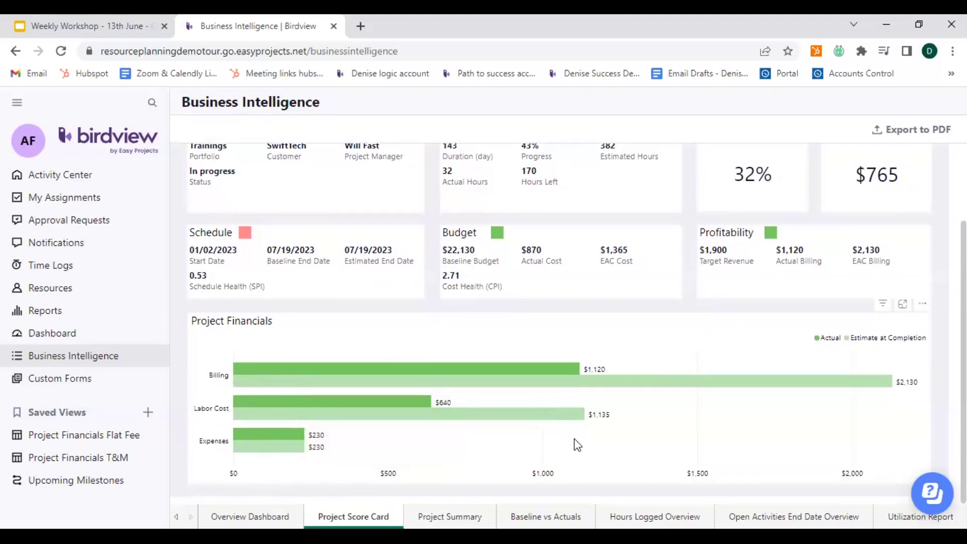
click(828, 344)
click(897, 346)
scroll(769, 433, up, 2)
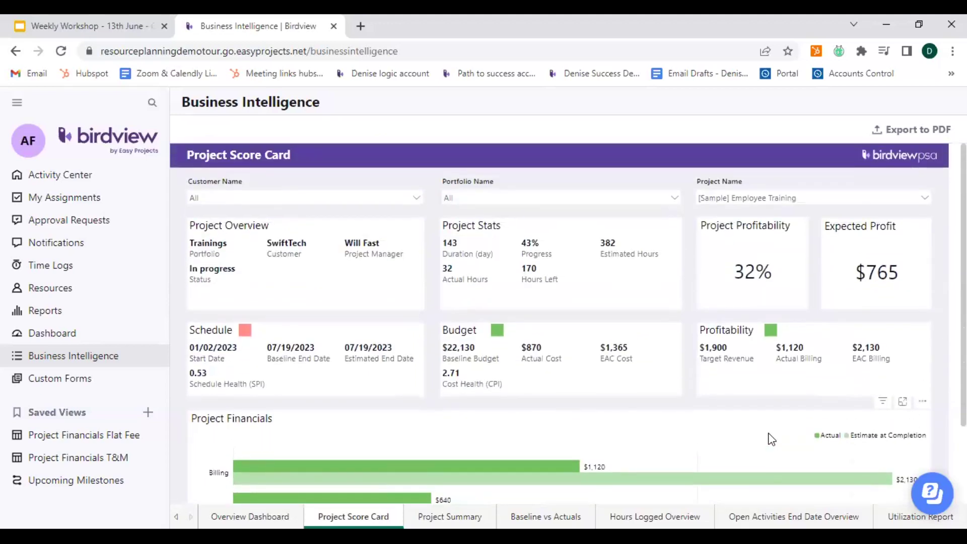
scroll(772, 439, down, 2)
scroll(772, 439, down, 1)
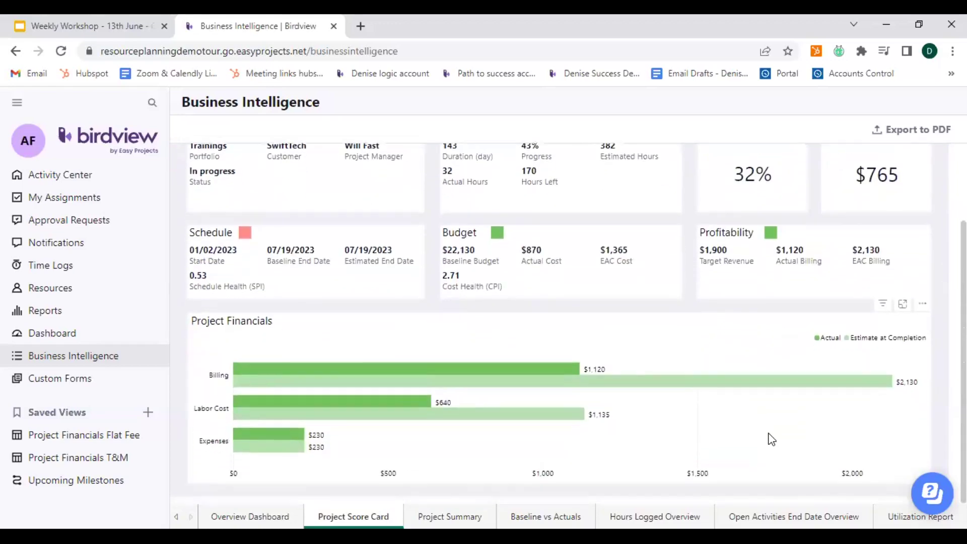
scroll(772, 439, up, 3)
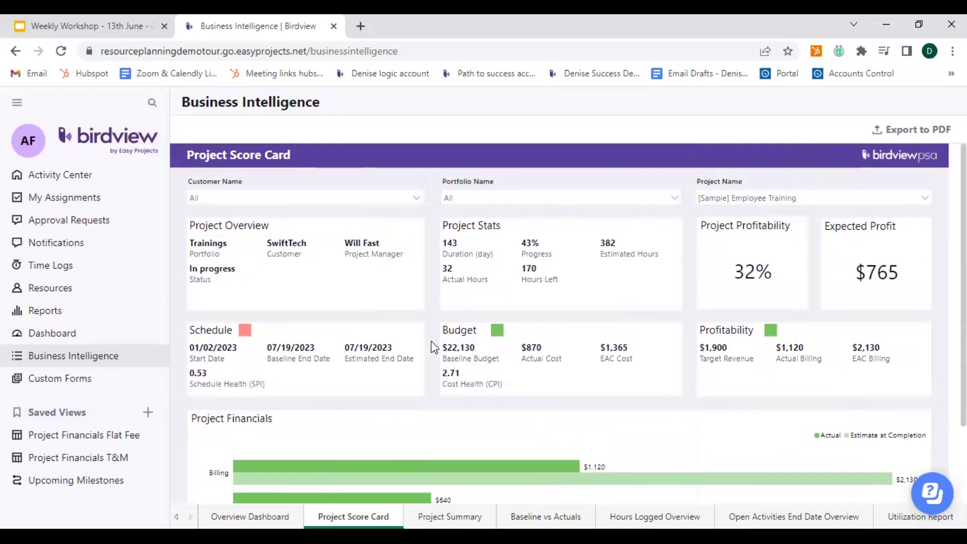
scroll(433, 347, down, 2)
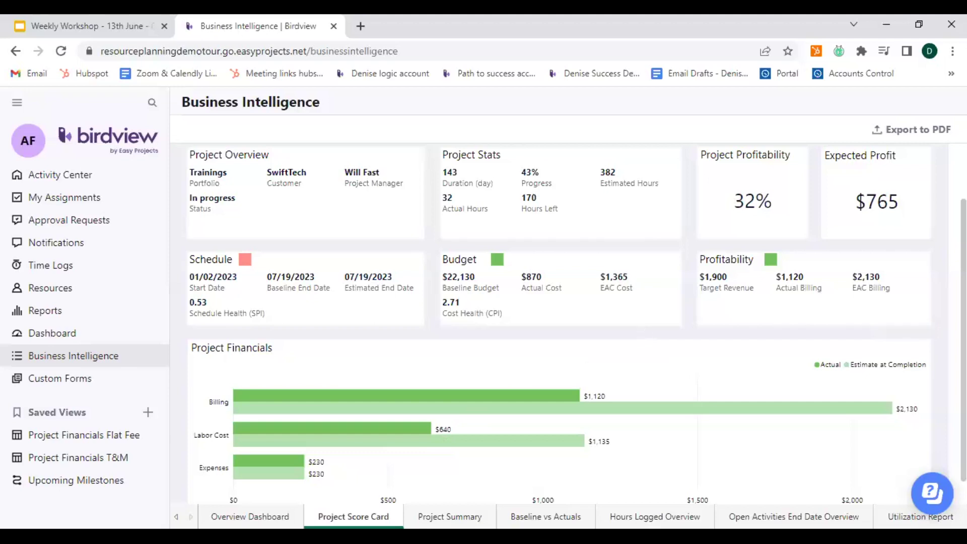
Open the Project Summary report and examine the [Sample] Event Conference project's progress, health, activities and filters.
click(449, 516)
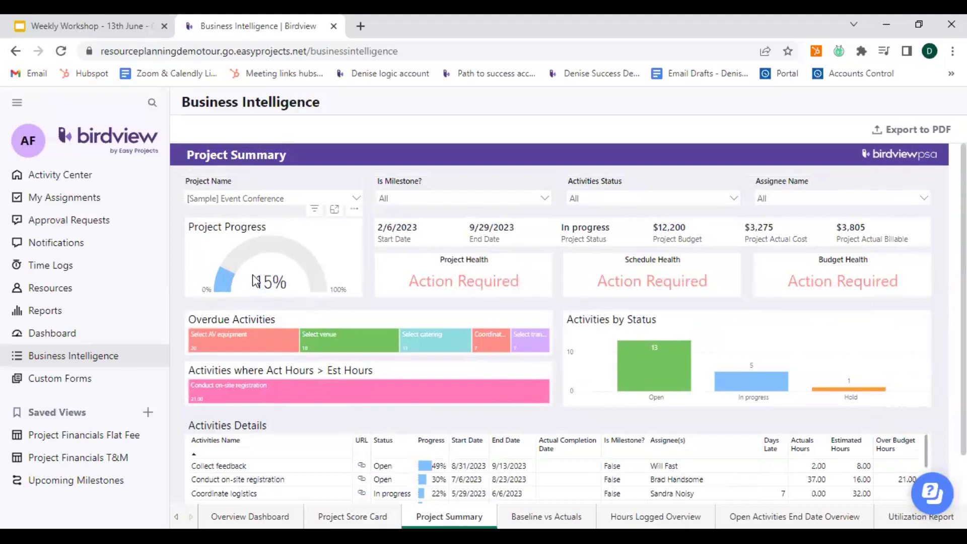
mouse_move(329, 293)
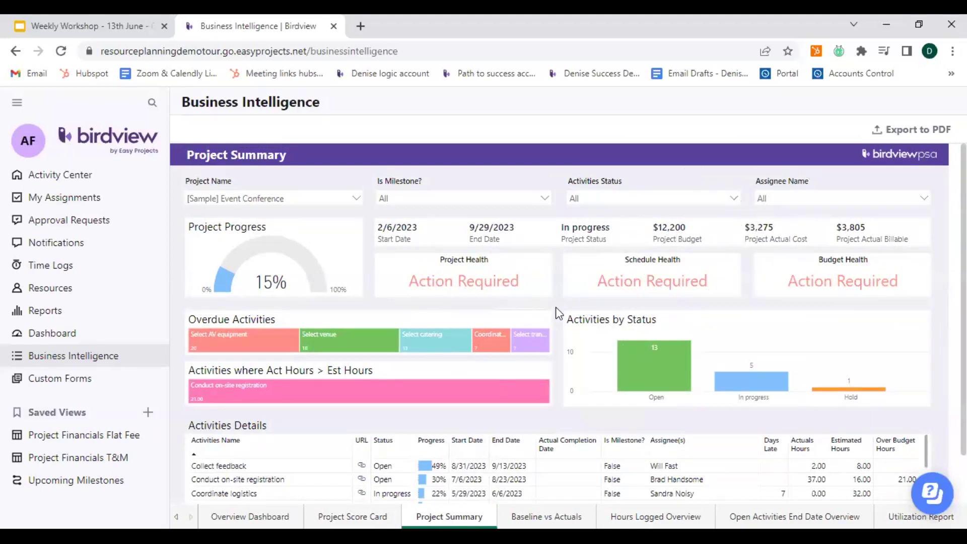
scroll(555, 307, down, 1)
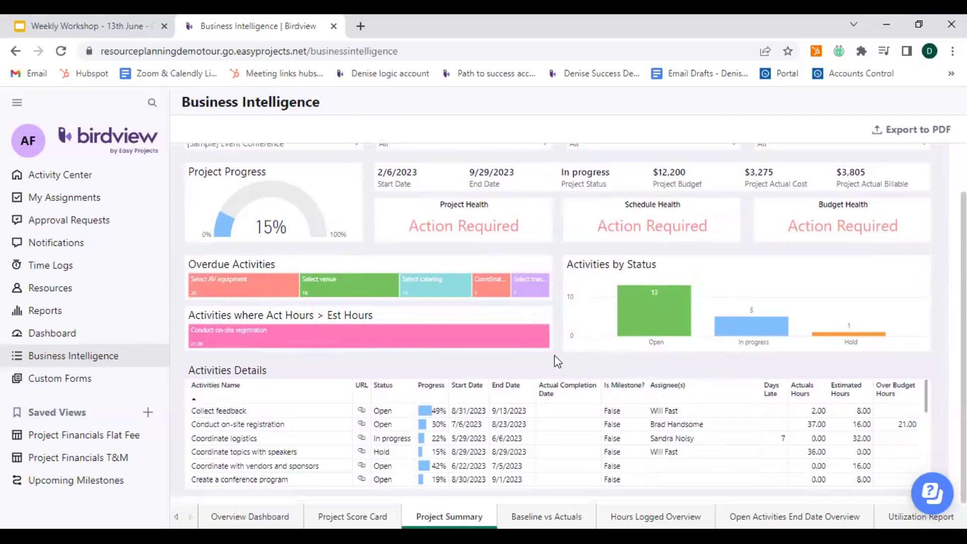
scroll(557, 361, up, 2)
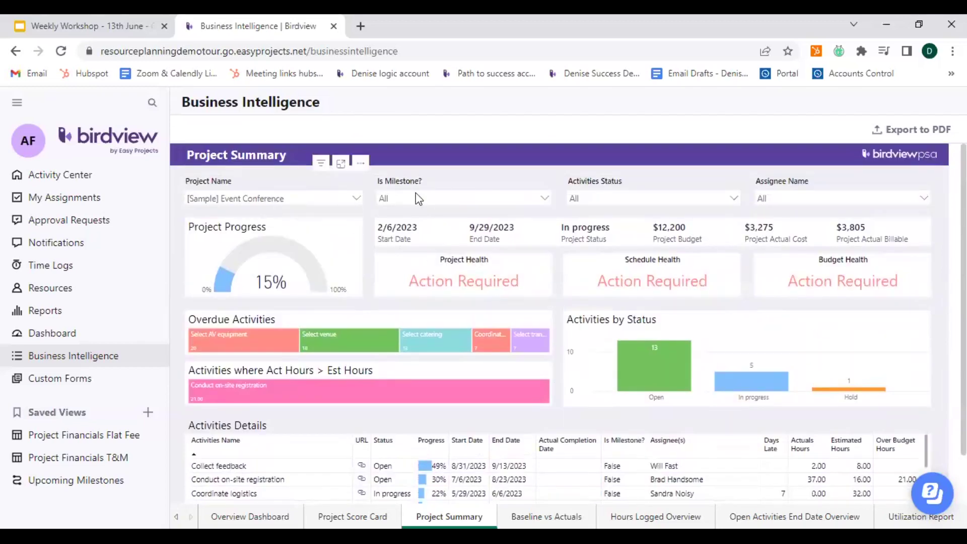
click(278, 208)
click(280, 204)
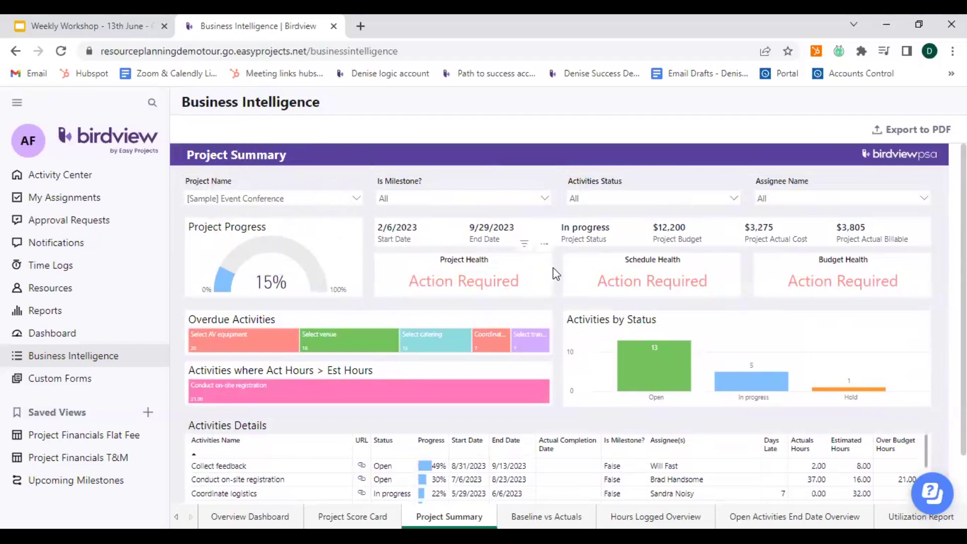
Filter the Project Summary to the overdue activity Select venue and examine its dates, days late and hours in Activities Details.
scroll(558, 273, down, 1)
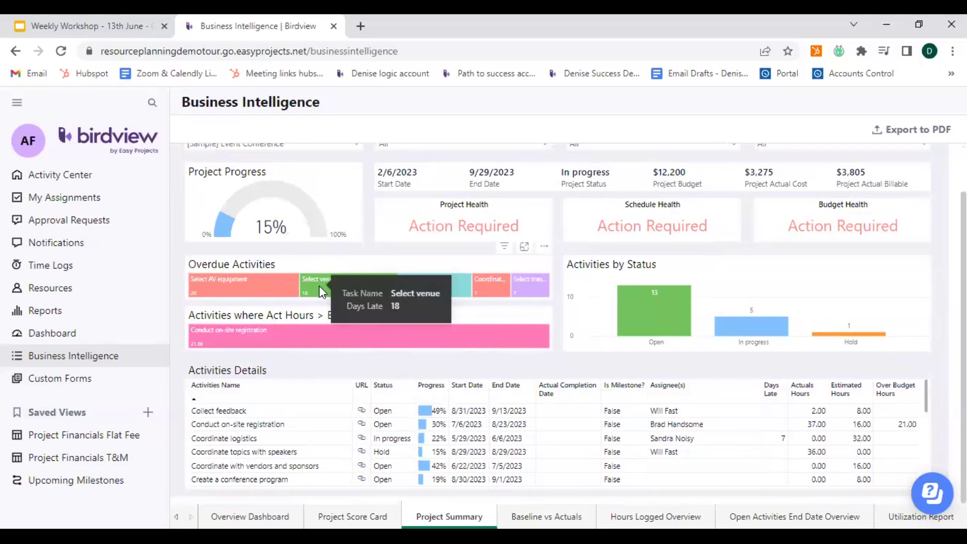
click(349, 277)
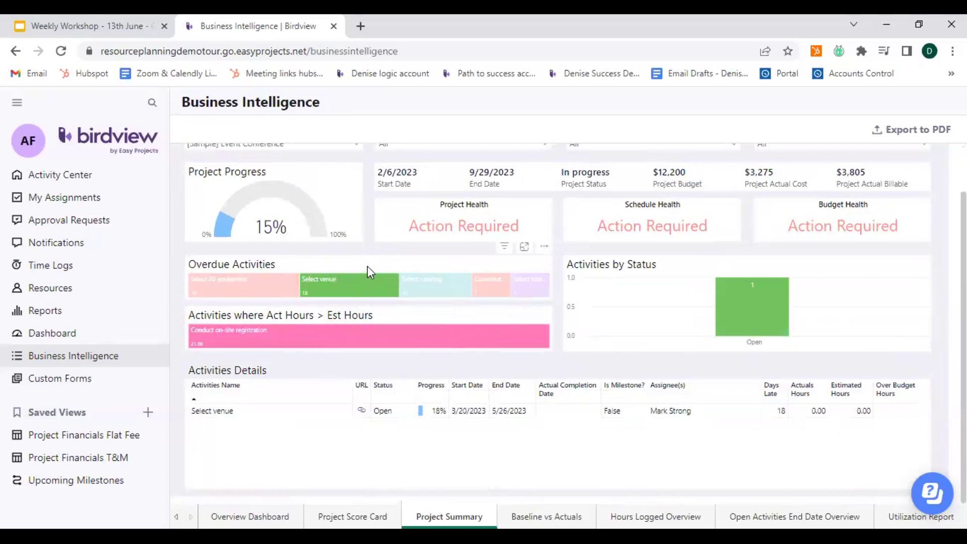
click(759, 323)
click(625, 413)
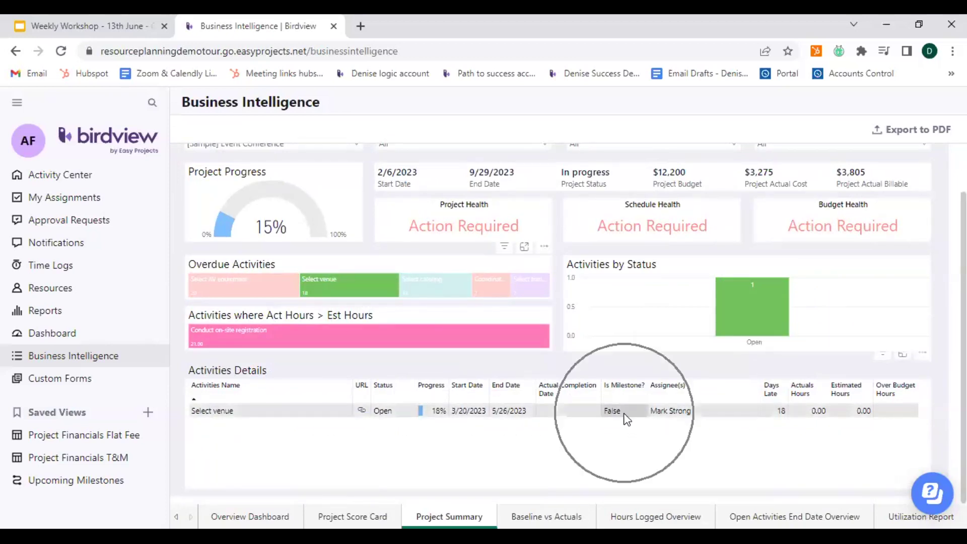
click(780, 412)
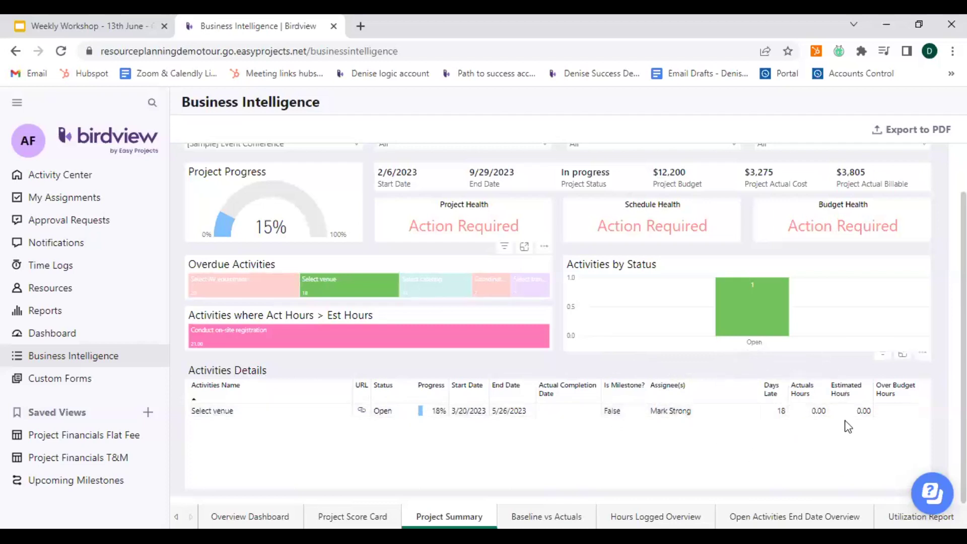
key(ctrl)
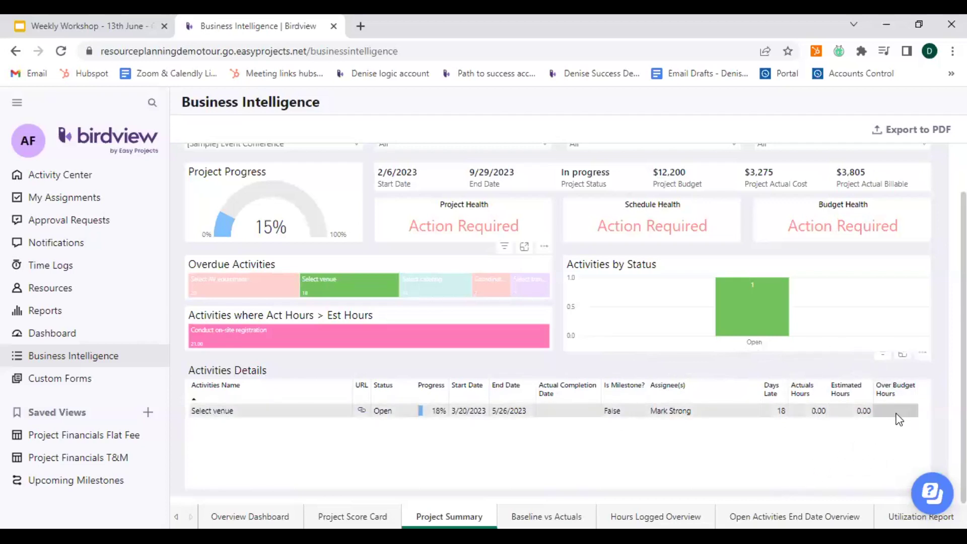
key(ctrl)
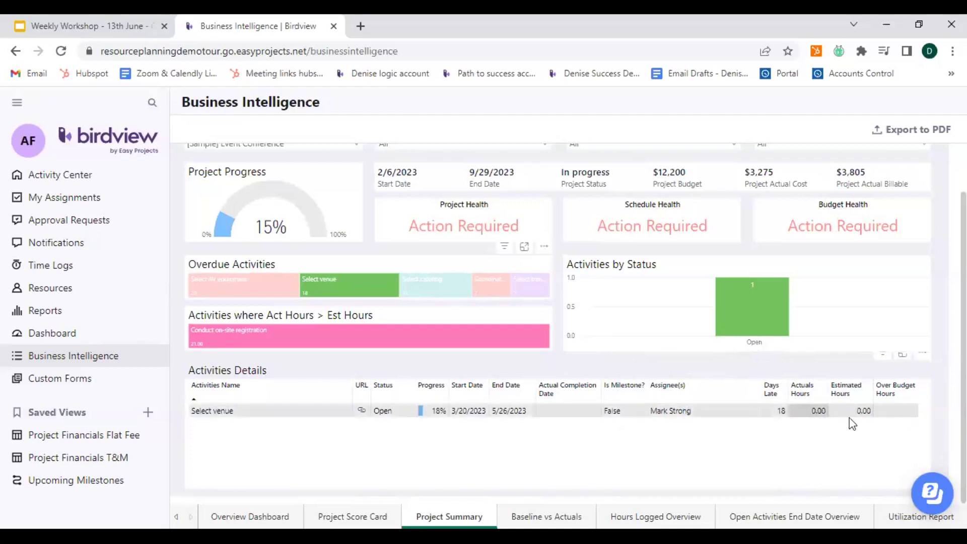
key(ctrl)
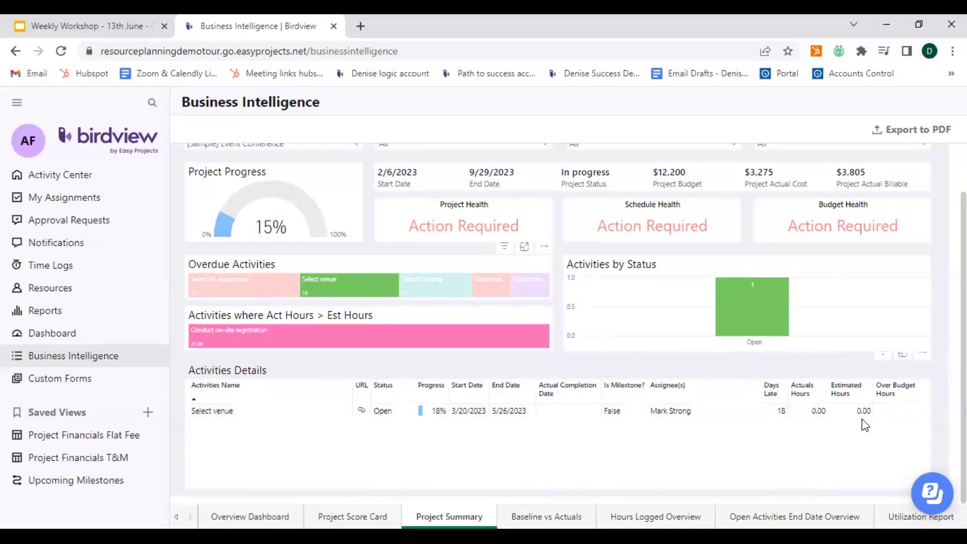
Clear the Select venue filter and check the URL link of the Collect feedback activity.
click(346, 289)
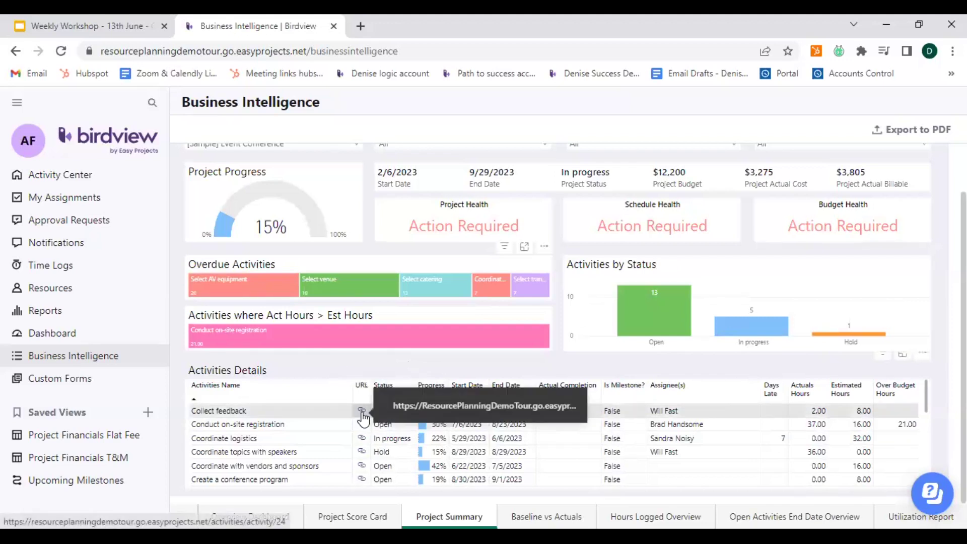
key(ctrl)
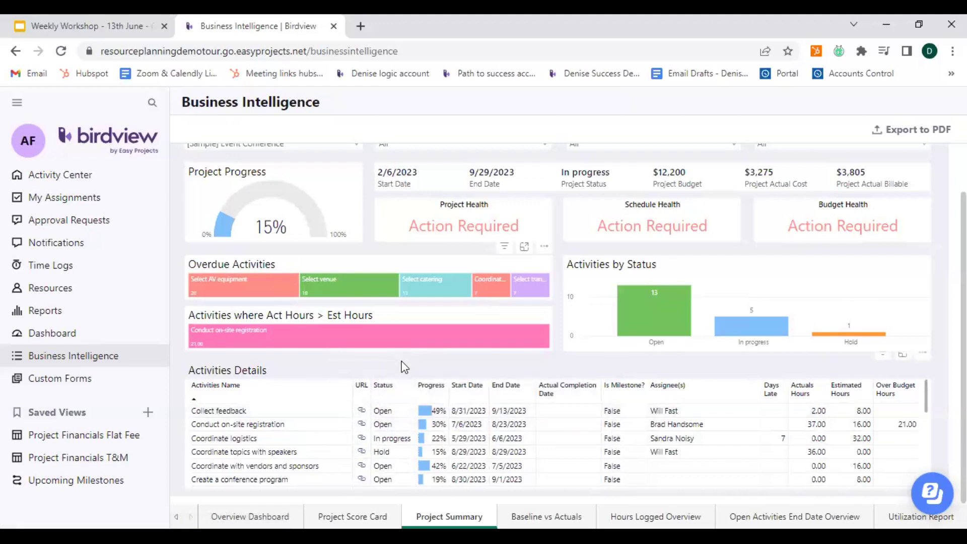
scroll(404, 367, up, 1)
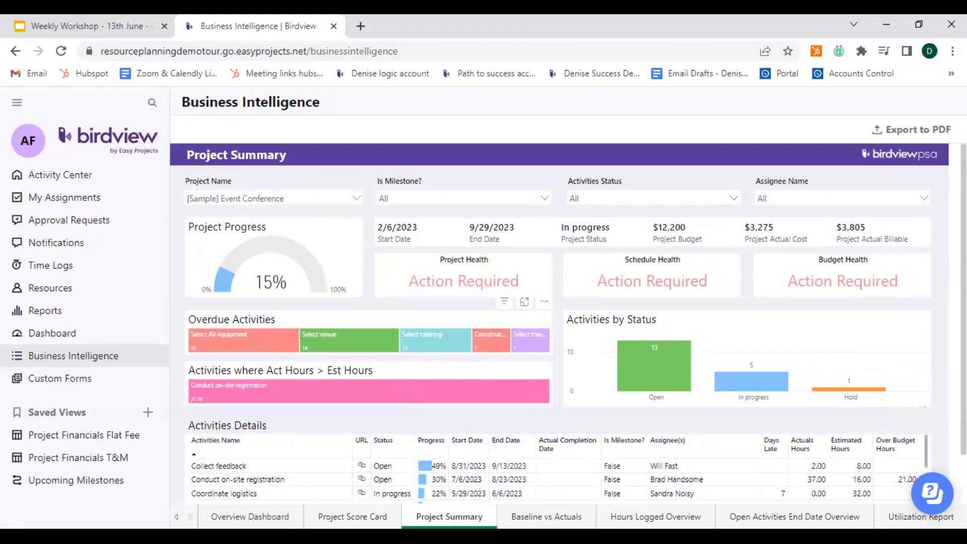
Open the Baseline vs Actuals report and compare baseline and current schedules of the [Sample] Workshop - Social Media Marketing project.
click(546, 516)
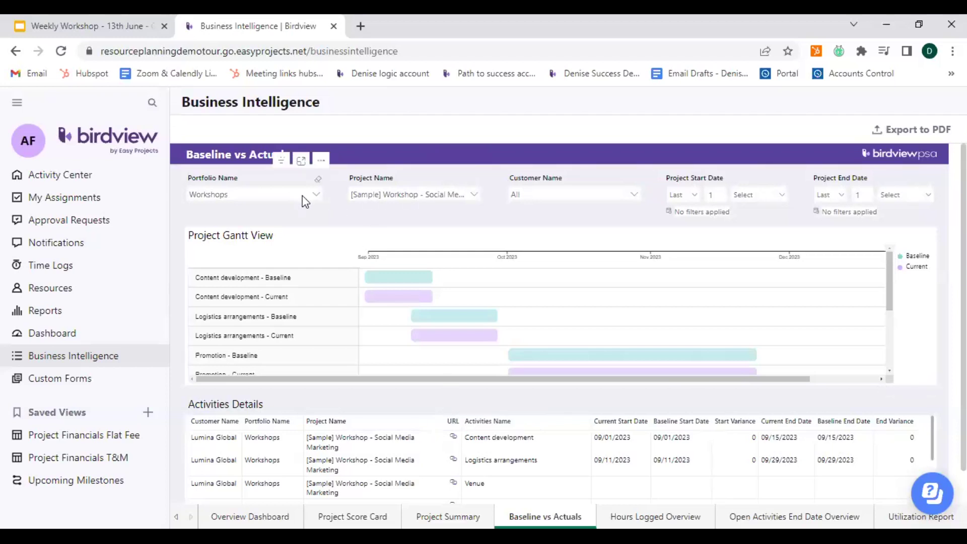
click(473, 196)
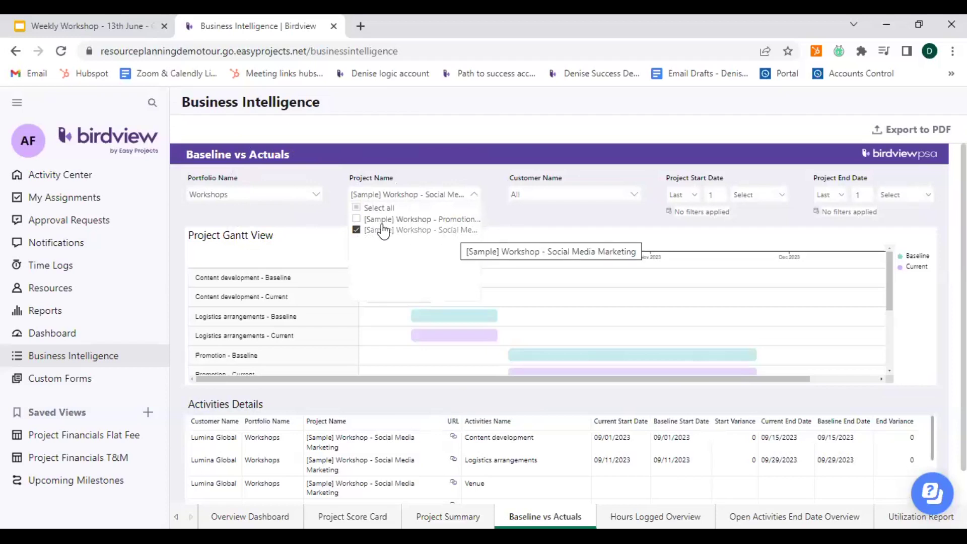
click(313, 222)
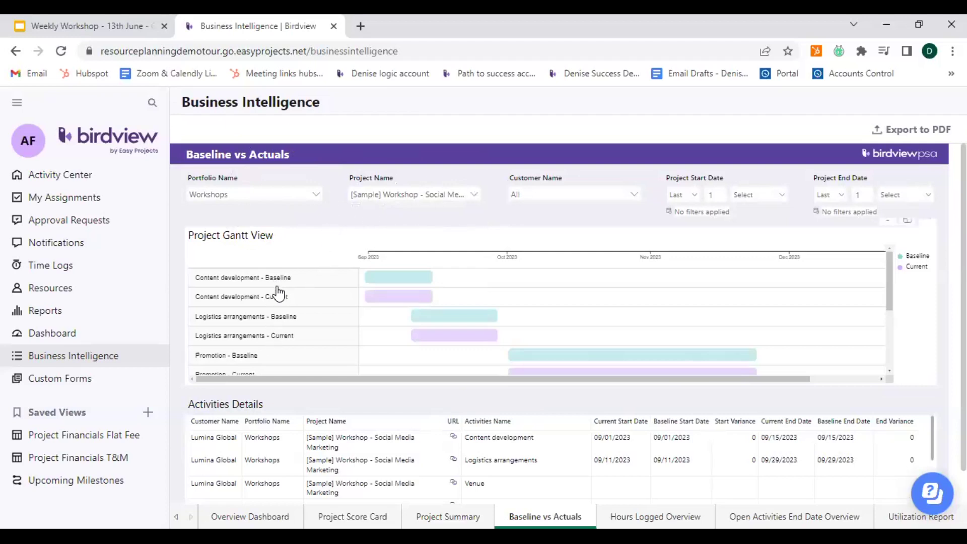
scroll(283, 341, down, 3)
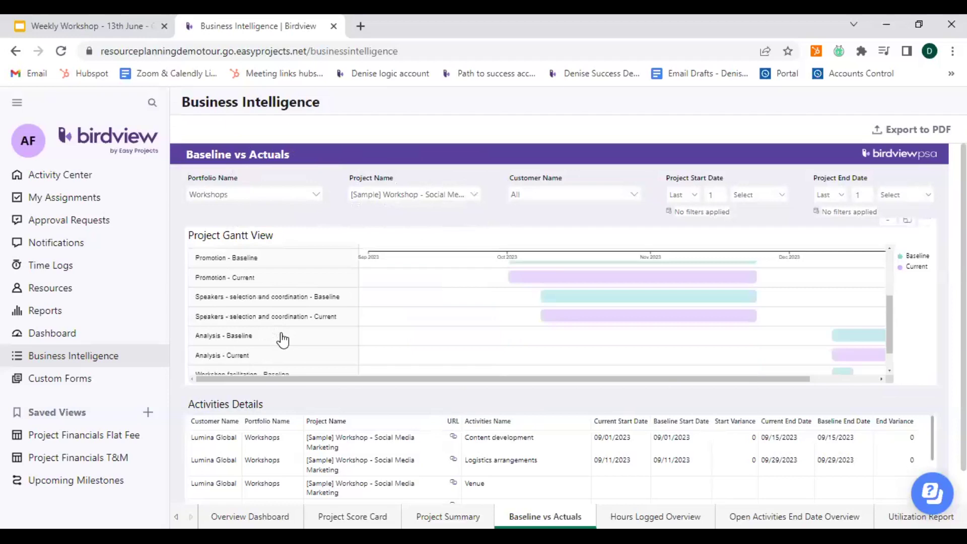
scroll(282, 341, up, 3)
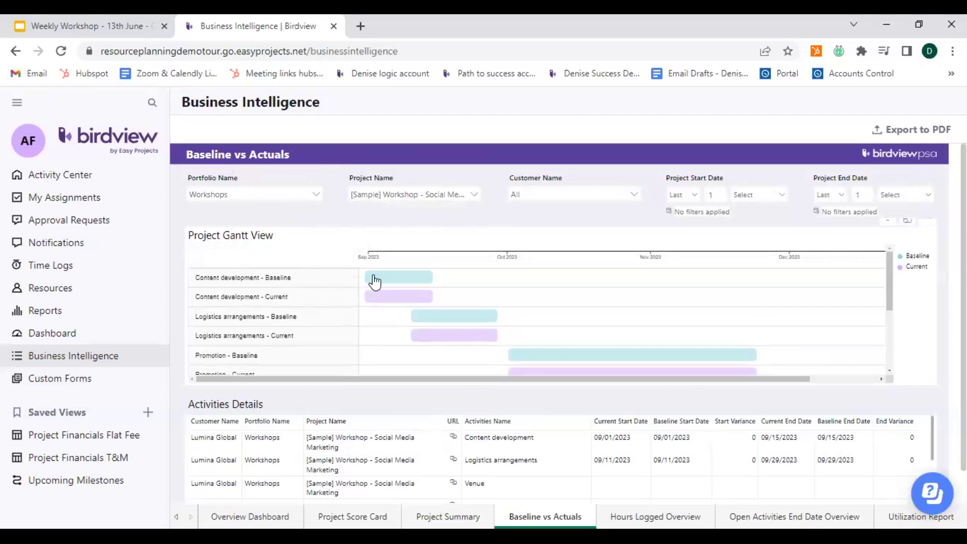
mouse_move(368, 278)
mouse_move(411, 303)
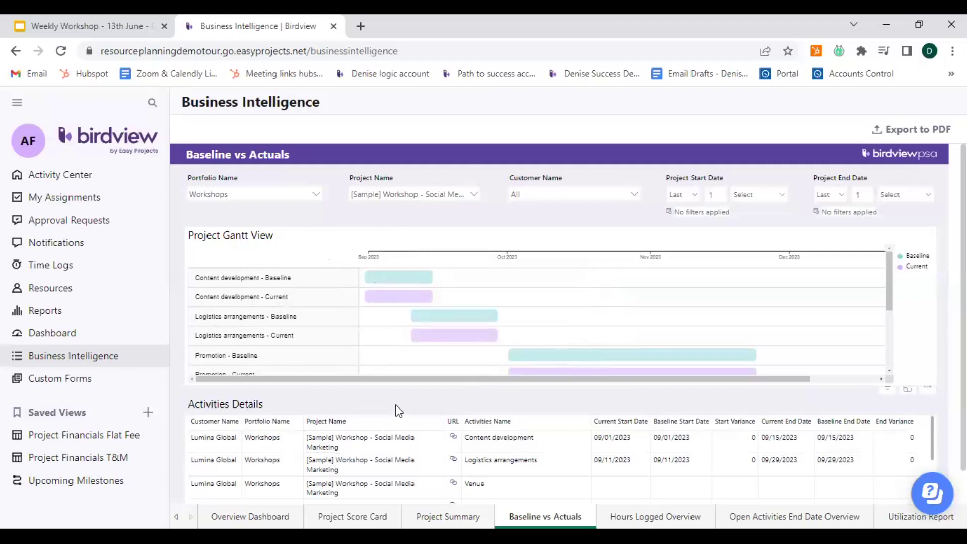
Switch the project filter to only [Sample] Workshop - Promotion Campaign and compare its baseline and current activity bars.
click(476, 195)
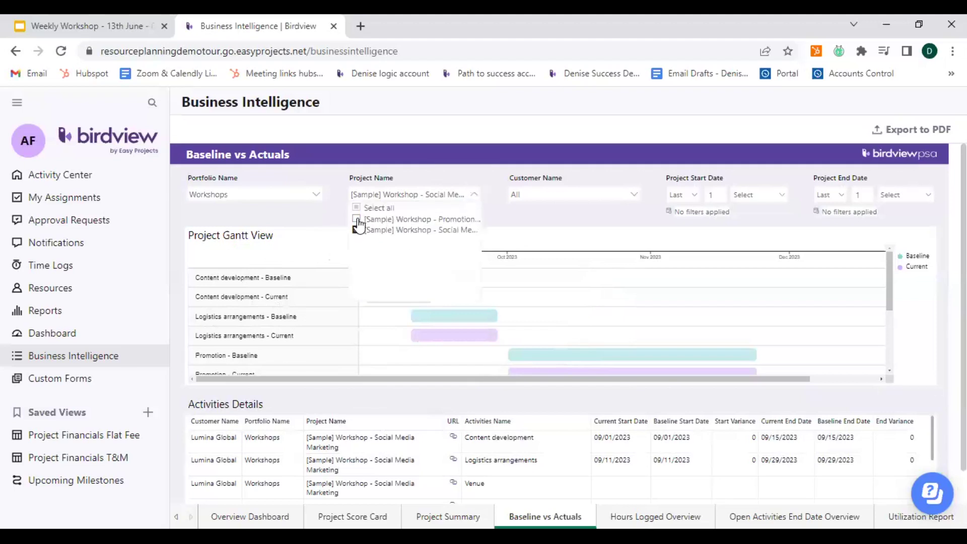
click(357, 220)
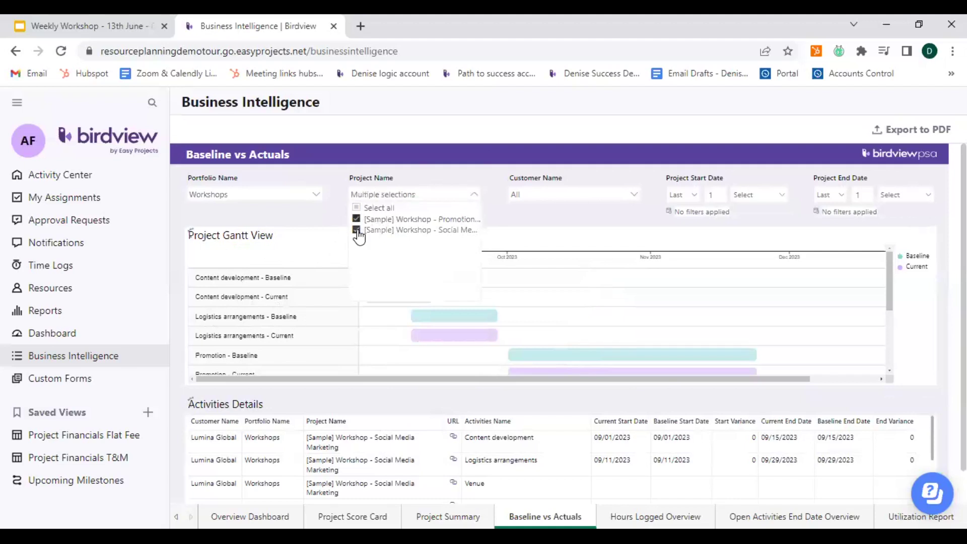
click(321, 217)
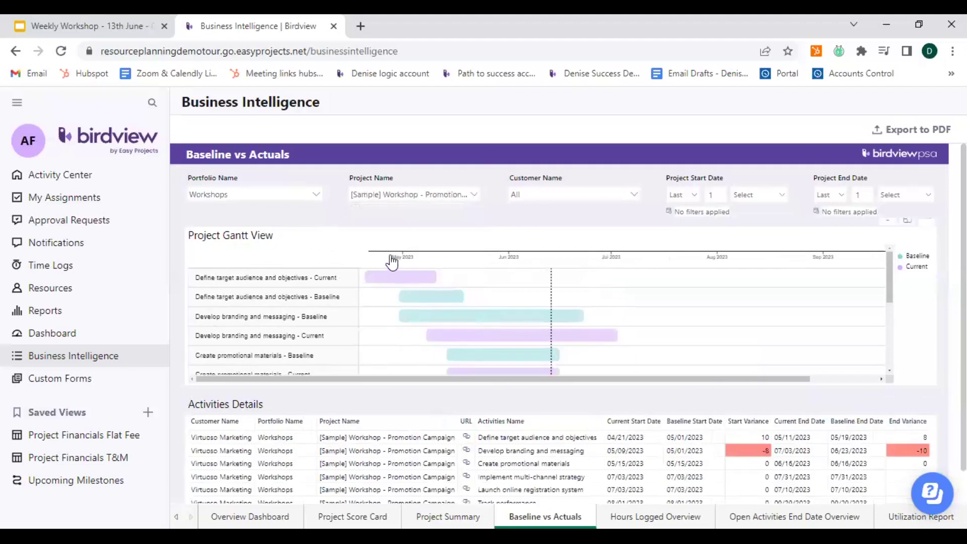
mouse_move(518, 336)
Open the Hours Logged Overview report and filter it by the assignee with the largest share of hours.
click(654, 516)
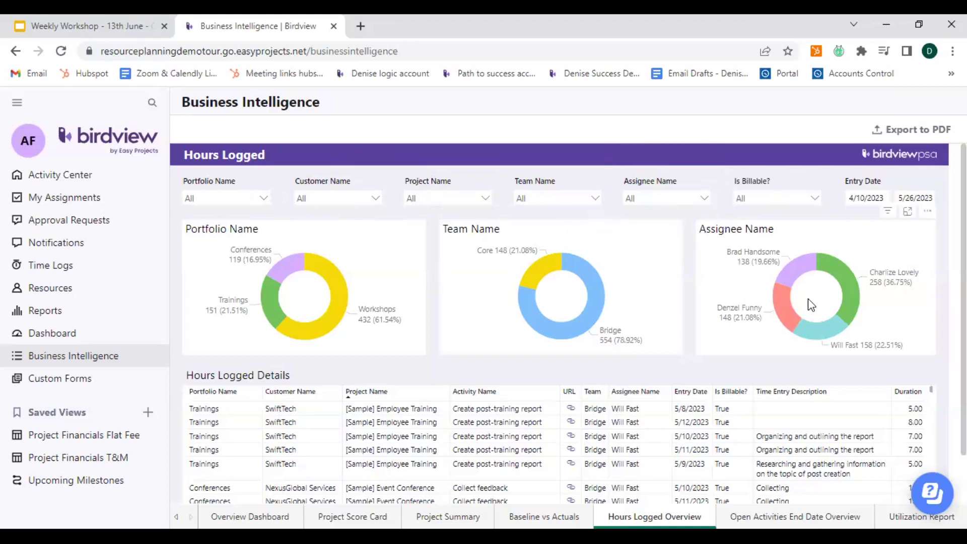
click(850, 286)
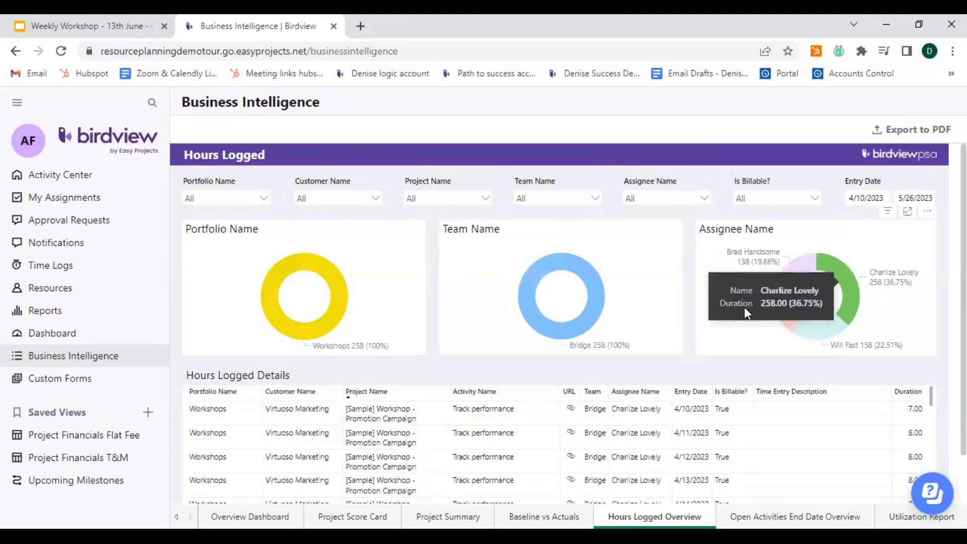
mouse_move(558, 337)
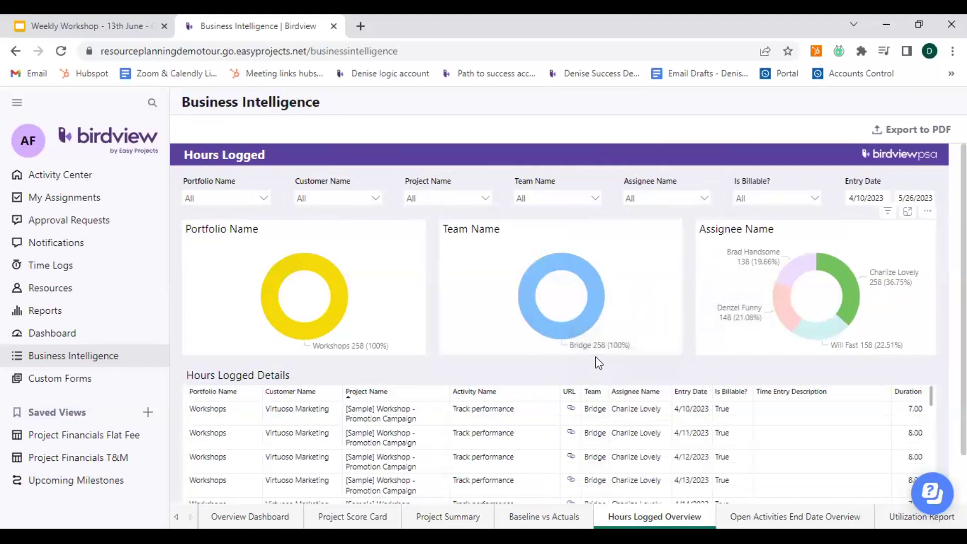
click(595, 352)
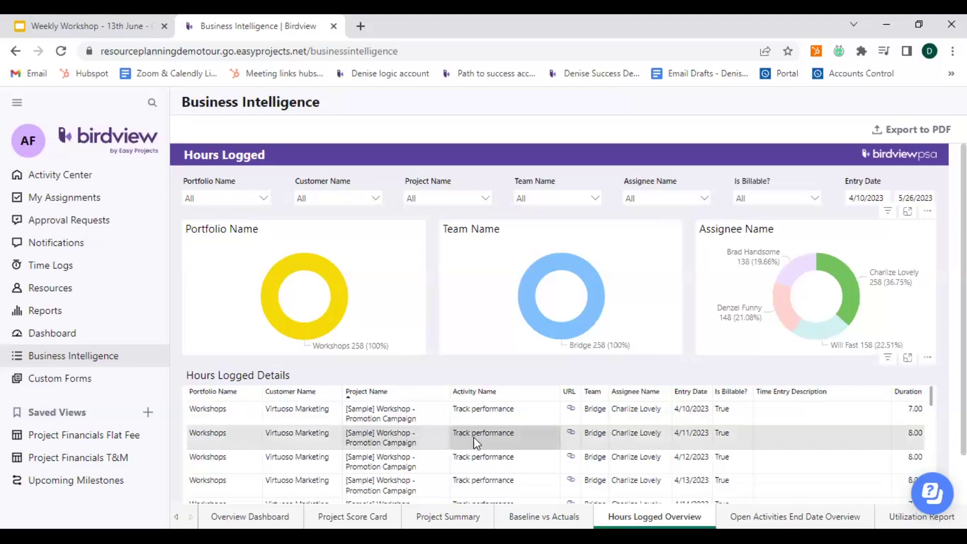
Examine the selected assignee's time entries in Hours Logged Details, and clear the assignee selection.
scroll(428, 448, down, 2)
scroll(428, 448, up, 2)
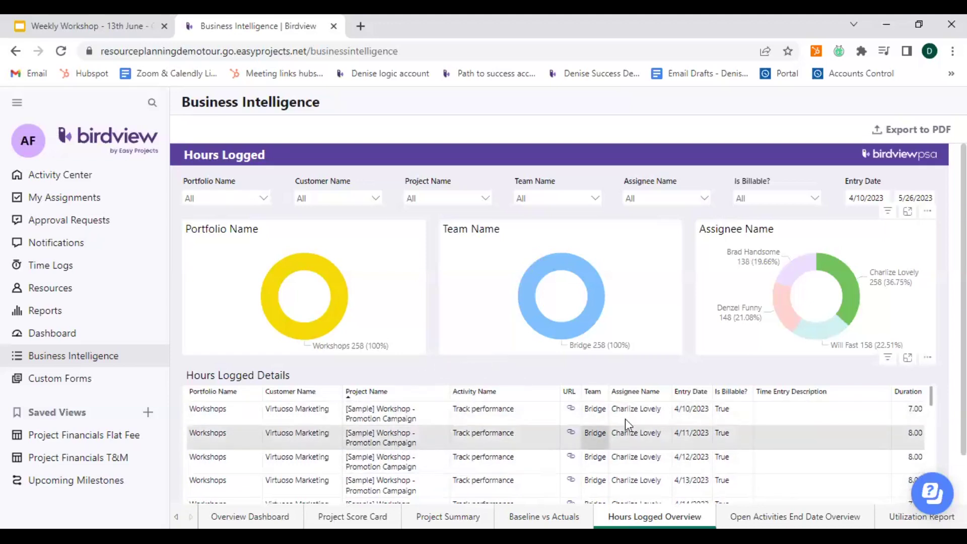
click(691, 413)
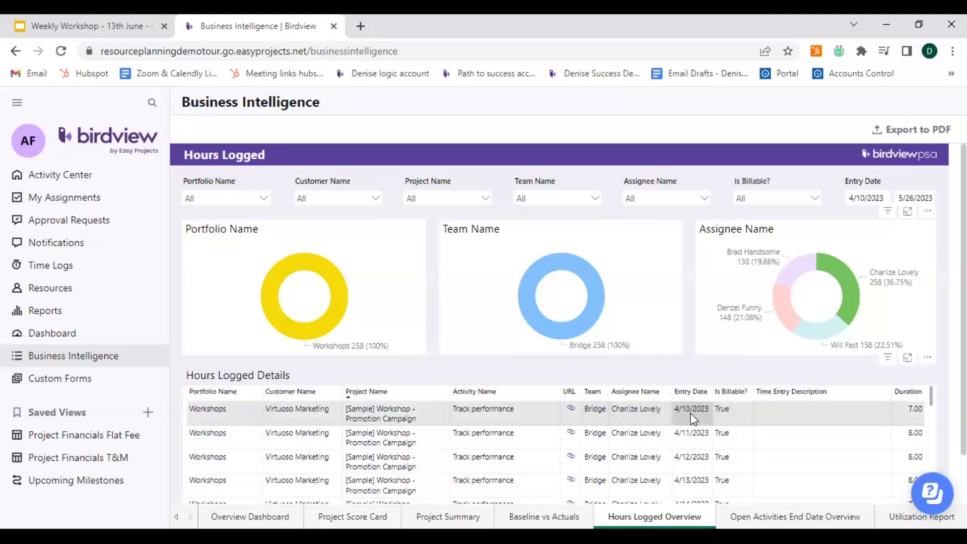
click(739, 418)
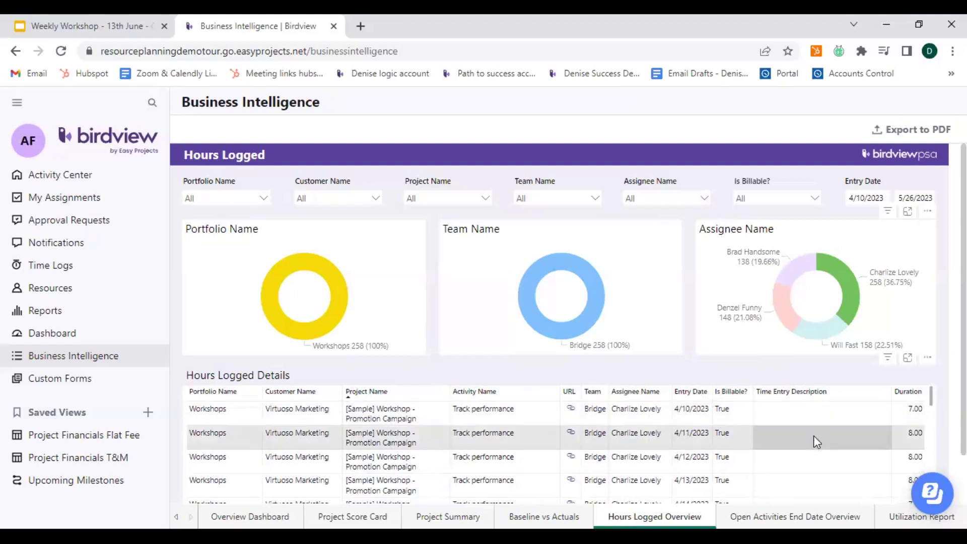
key(ctrl)
click(741, 342)
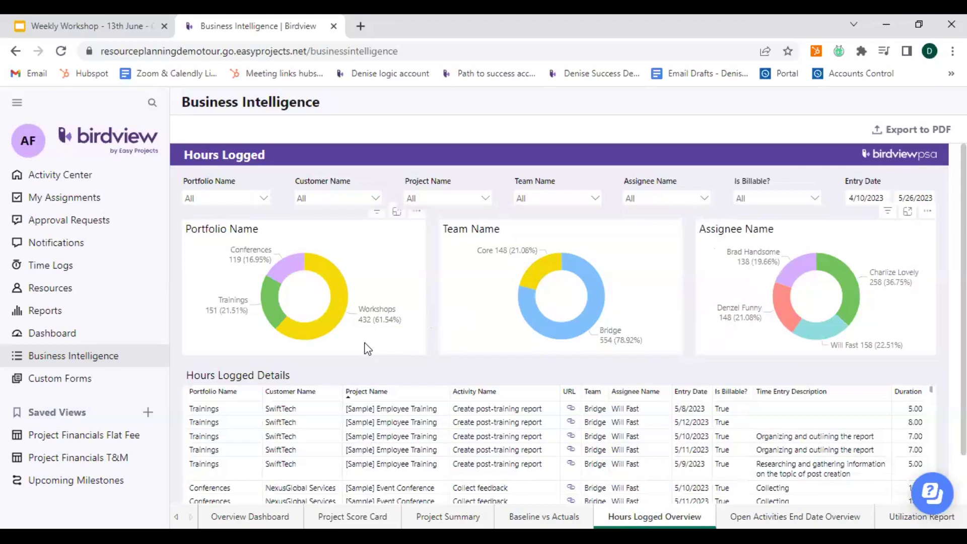
Filter the logged hours by the Conferences portfolio and examine its team, assignees and time entries.
click(289, 273)
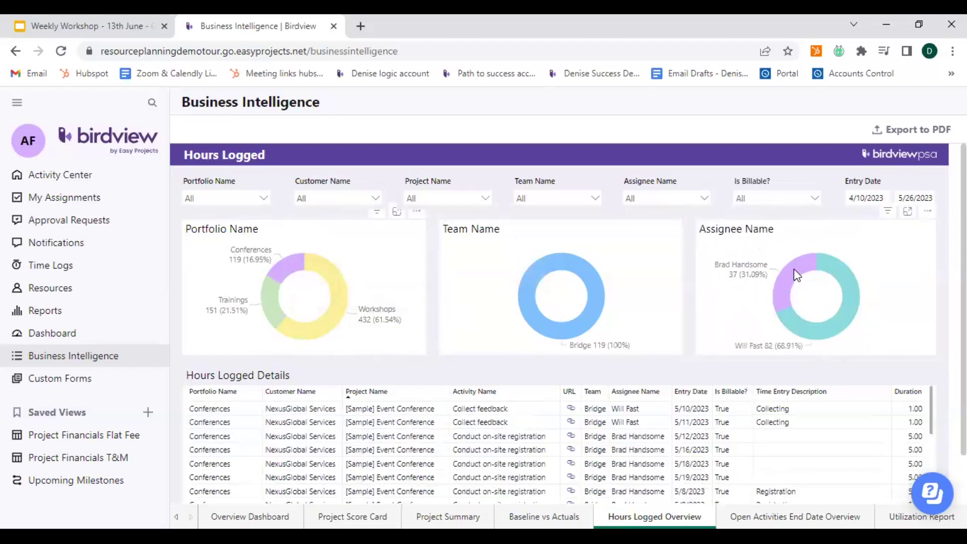
mouse_move(796, 274)
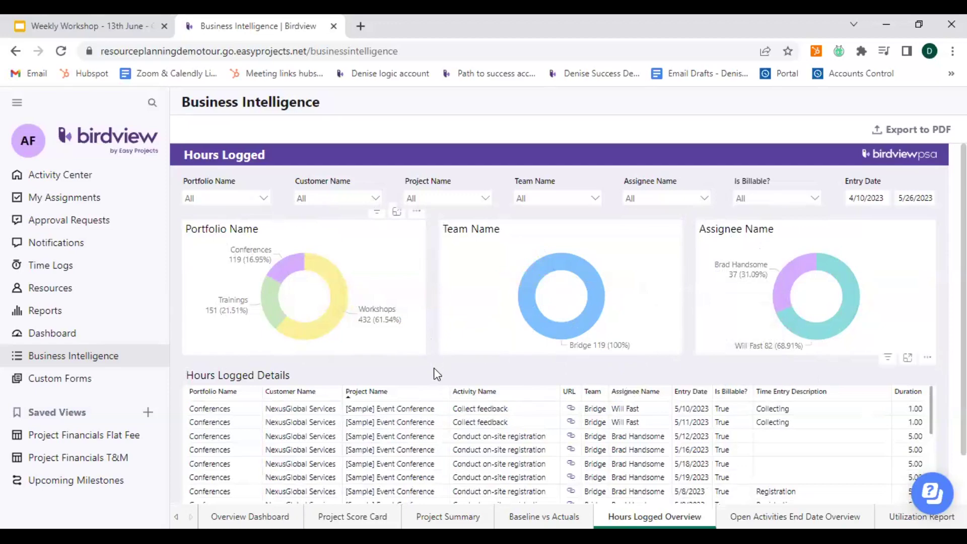
scroll(412, 424, down, 3)
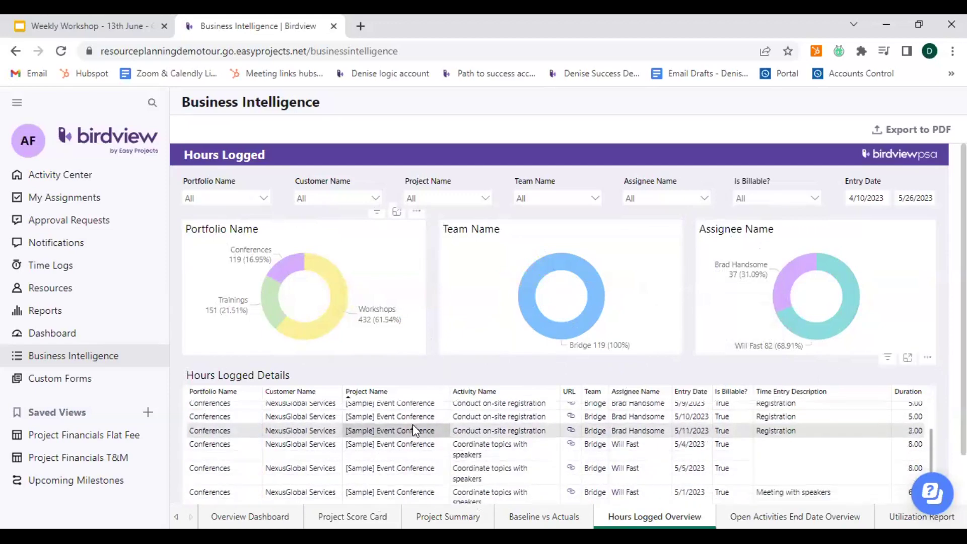
scroll(412, 424, down, 5)
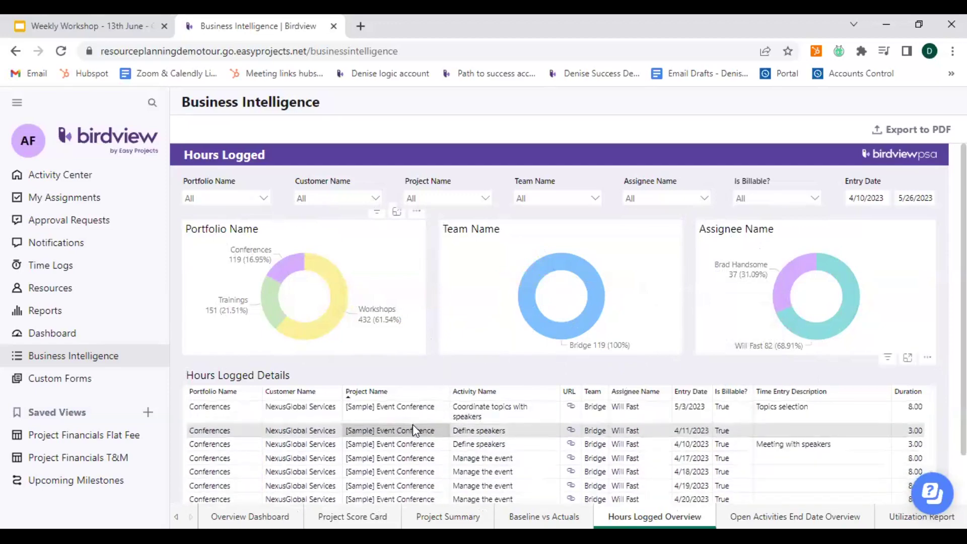
scroll(426, 453, up, 5)
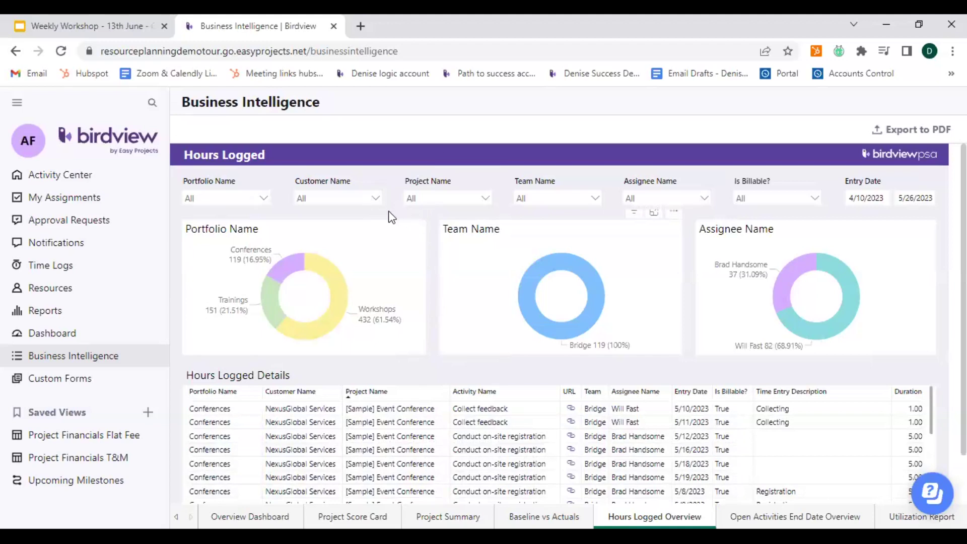
Filter the Hours Logged report by the customer SwiftTech, and replace that customer filter with Virtuoso Marketing.
click(375, 198)
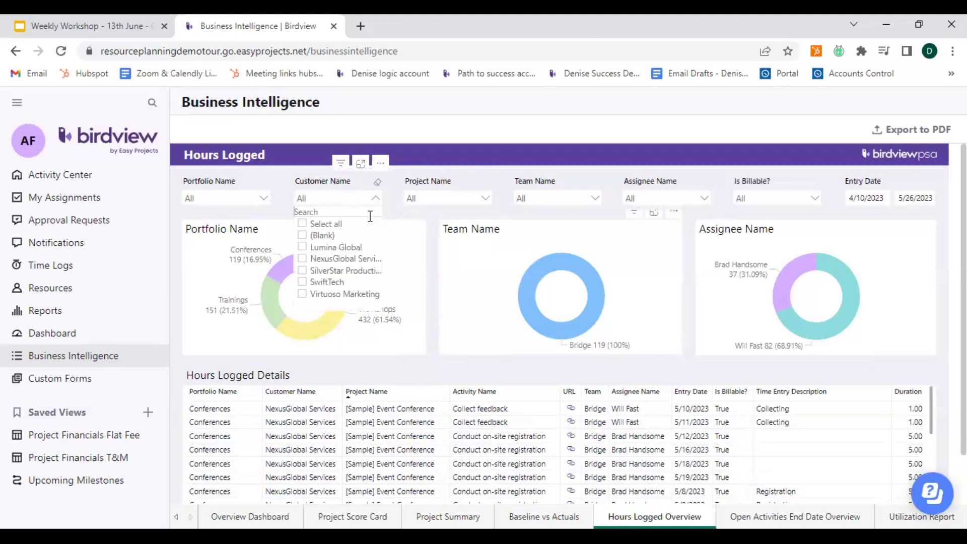
click(302, 283)
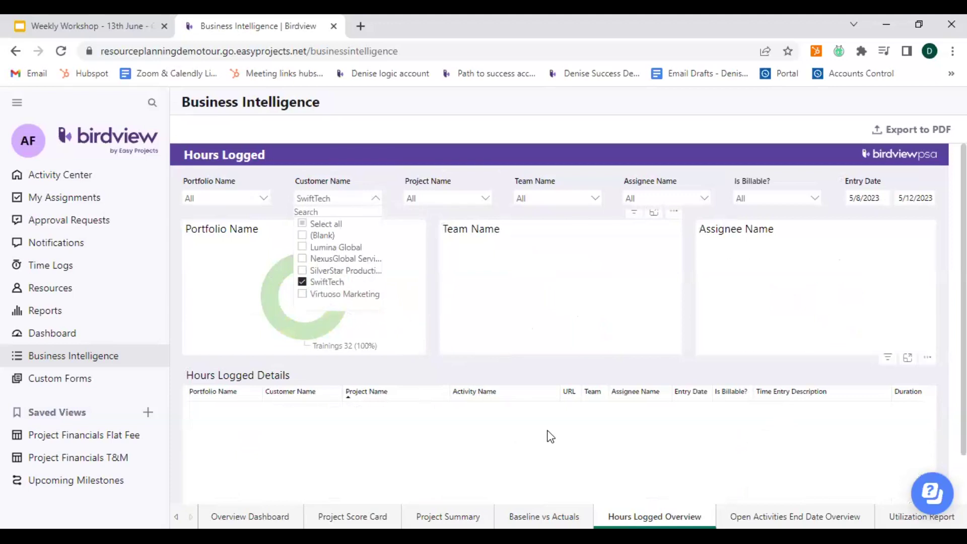
click(302, 282)
click(302, 294)
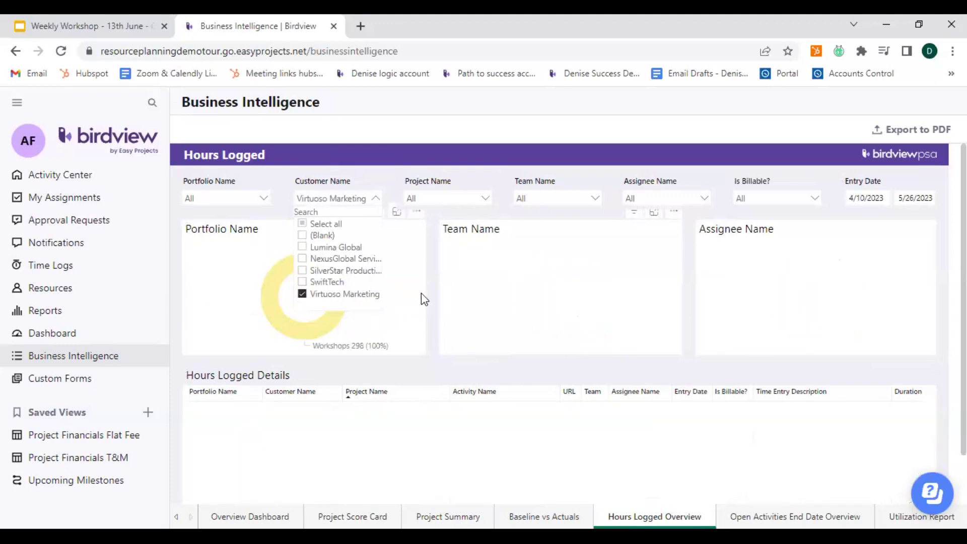
Replace the Virtuoso Marketing customer filter with NexusGlobal Services in the Hours Logged report and review its time entries.
click(302, 295)
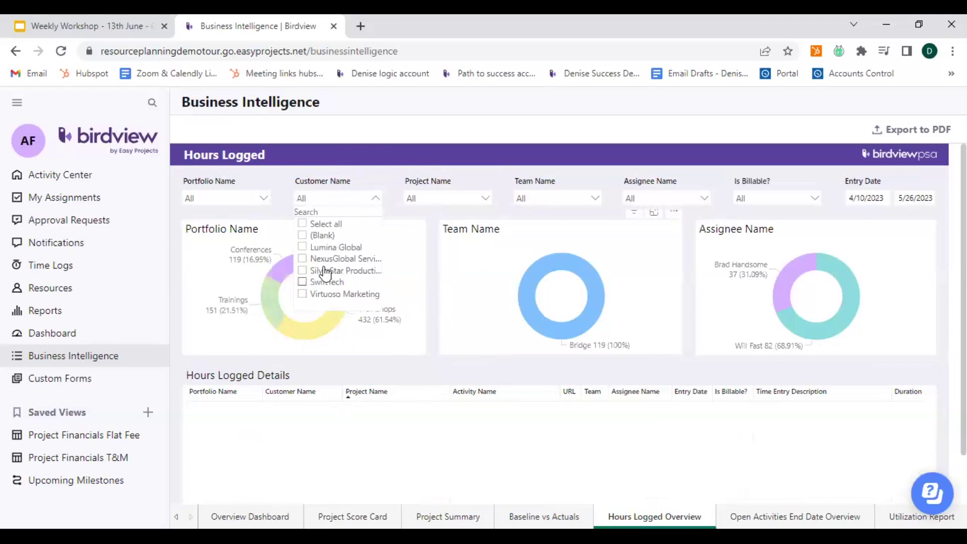
click(302, 259)
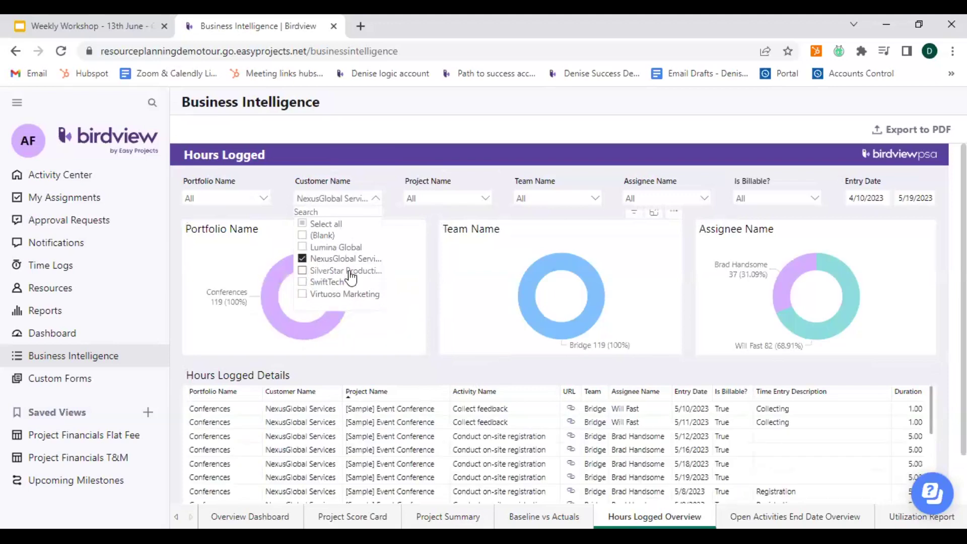
click(433, 292)
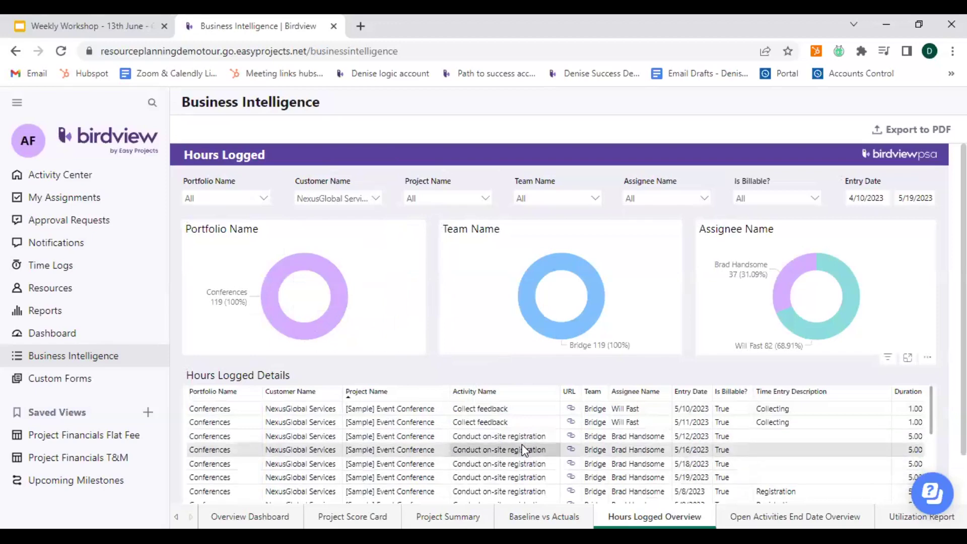
scroll(524, 450, down, 2)
scroll(524, 450, up, 2)
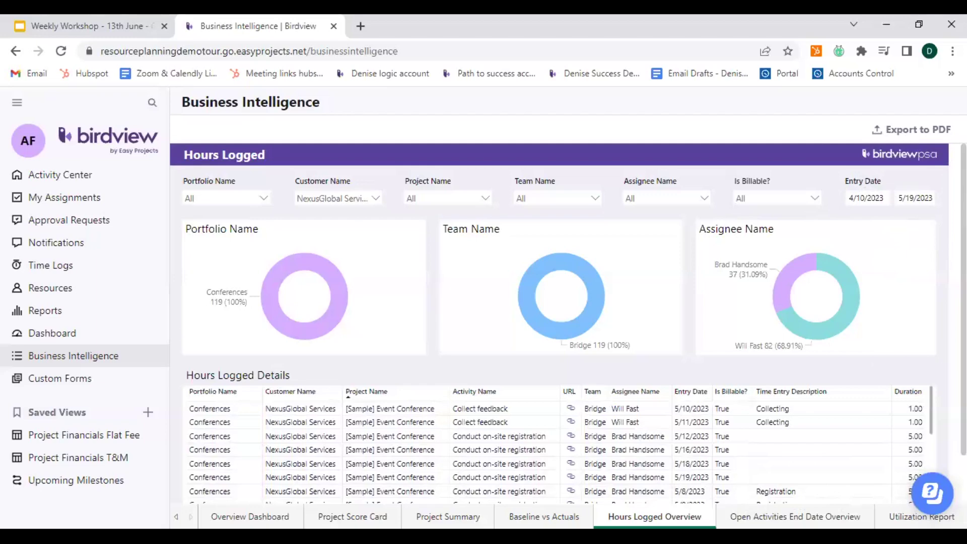
Open the Open Activities End Date Overview report and view the activities ending on 6/6/2023.
click(794, 516)
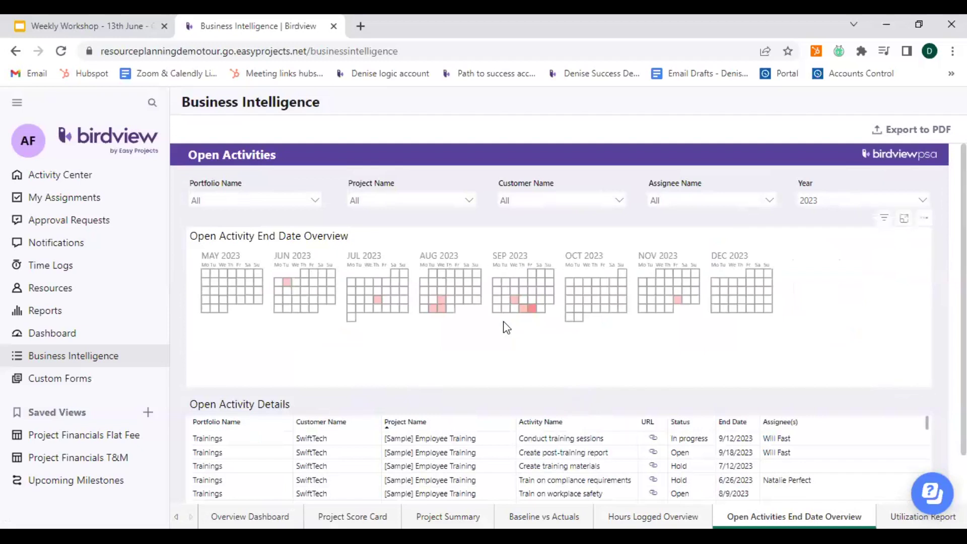
mouse_move(286, 282)
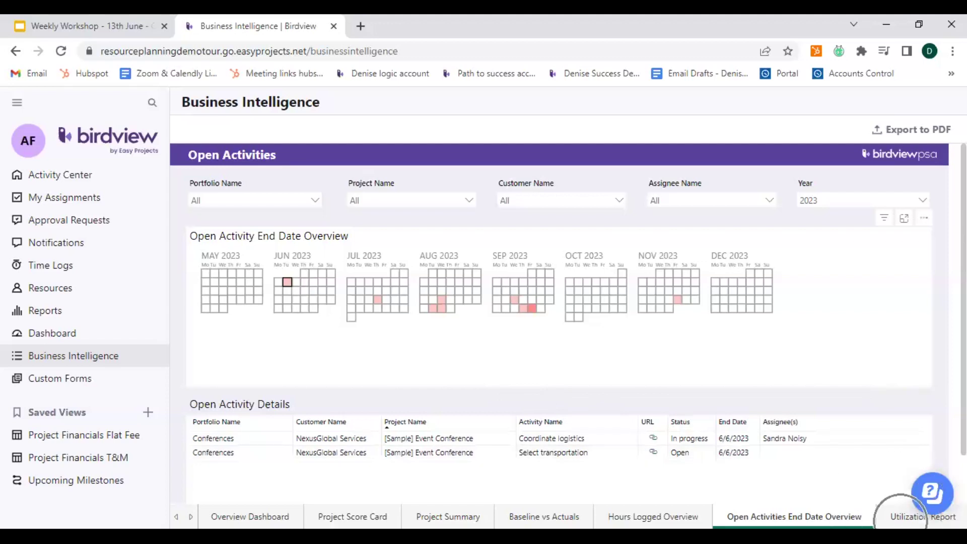
Open the Utilization Report and examine its utilization gauge, monthly chart, Hours Logged Details and Actual Hours by Assignee.
click(903, 515)
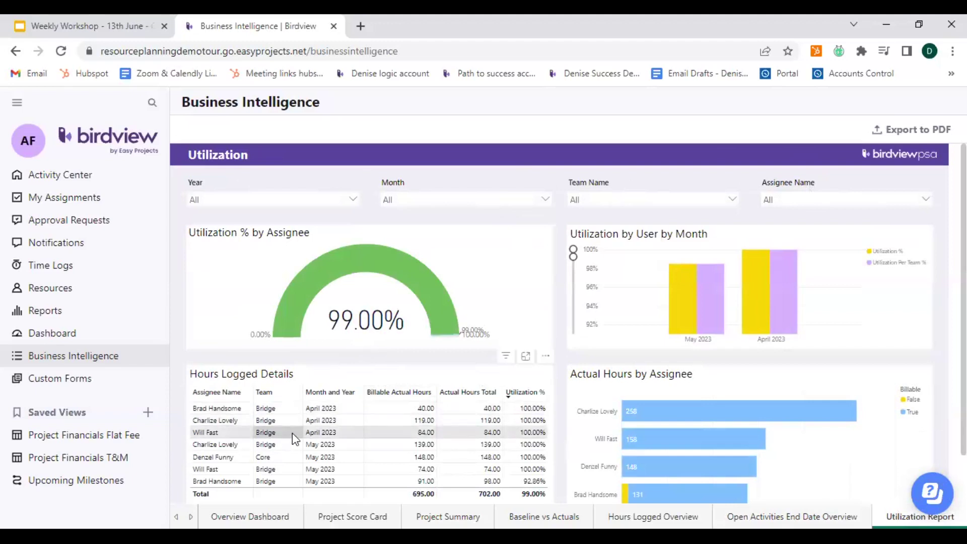
scroll(292, 433, down, 1)
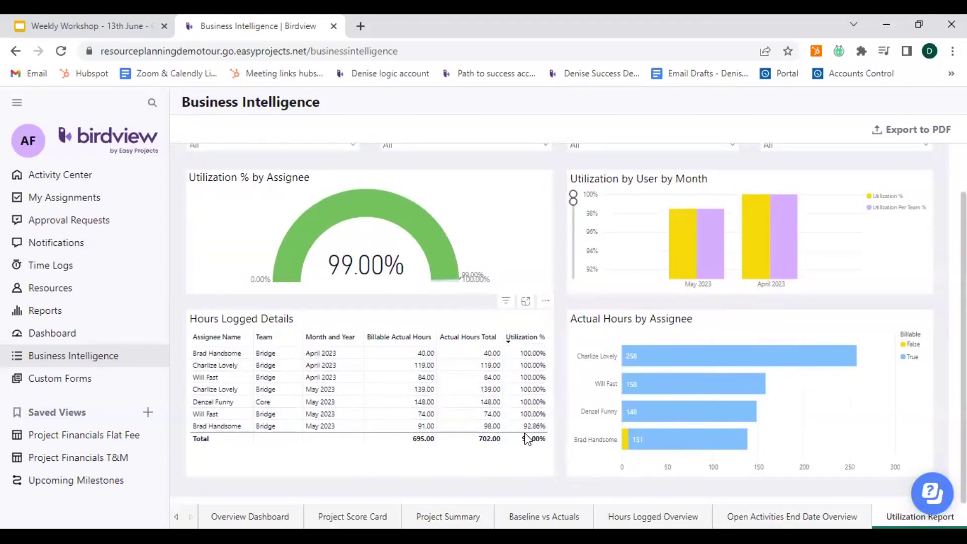
scroll(557, 455, up, 2)
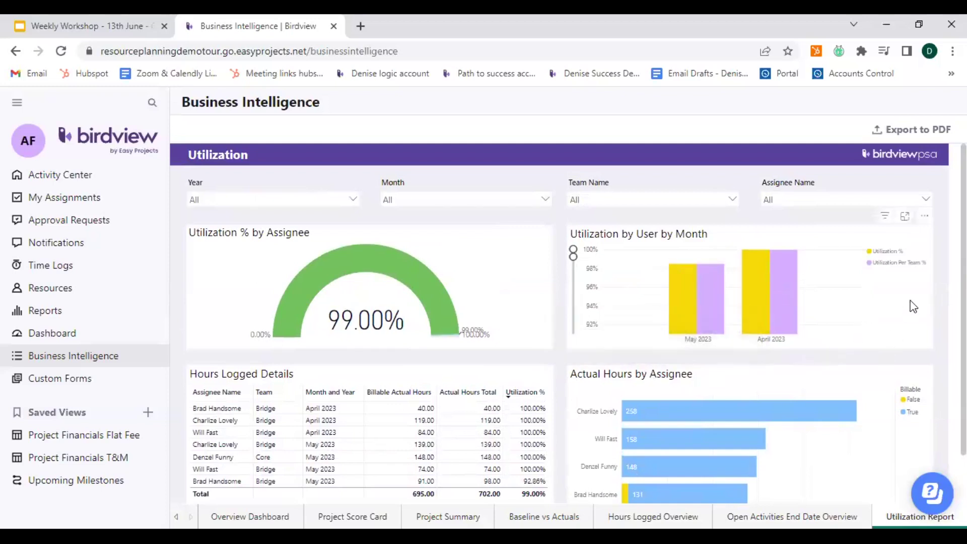
Filter the Utilization report to only the assignee with the most actual hours.
click(808, 204)
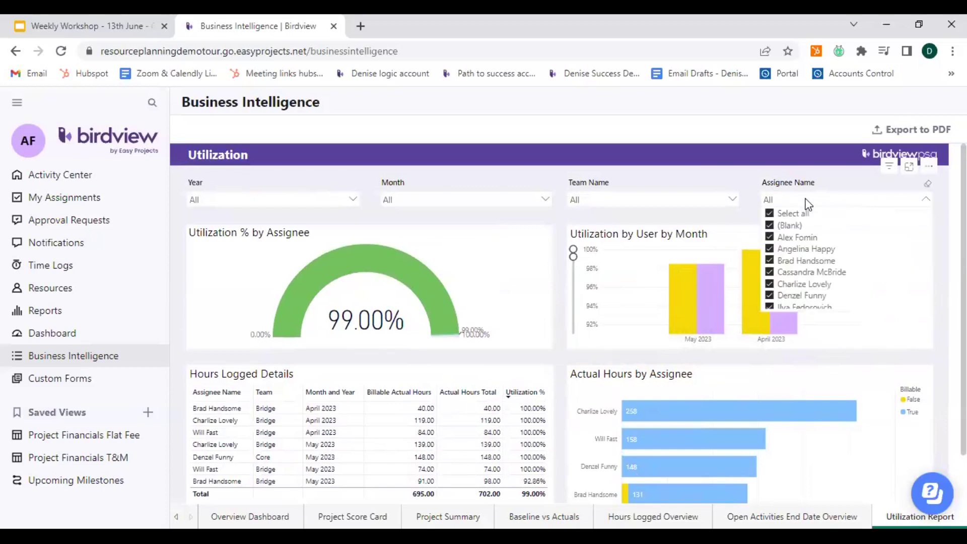
click(769, 285)
click(769, 213)
click(769, 213)
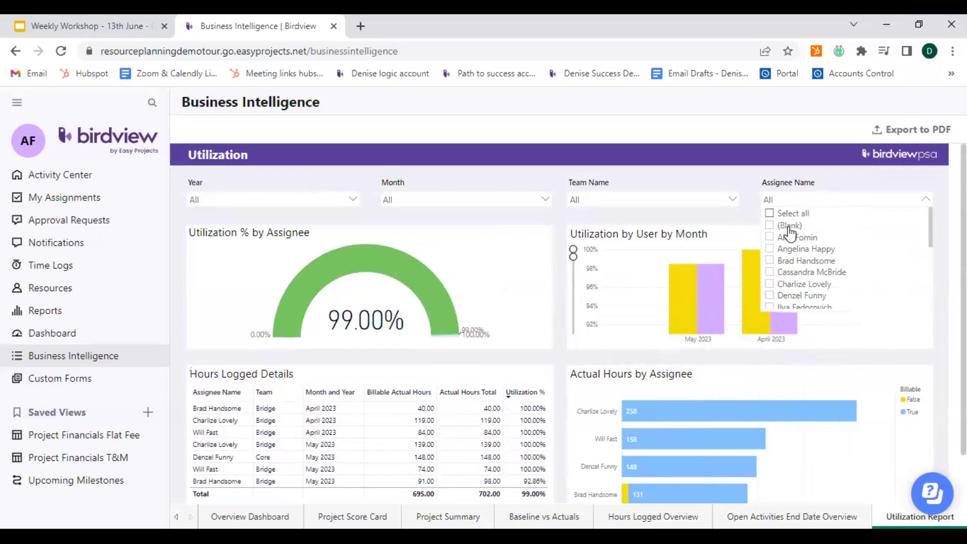
click(769, 285)
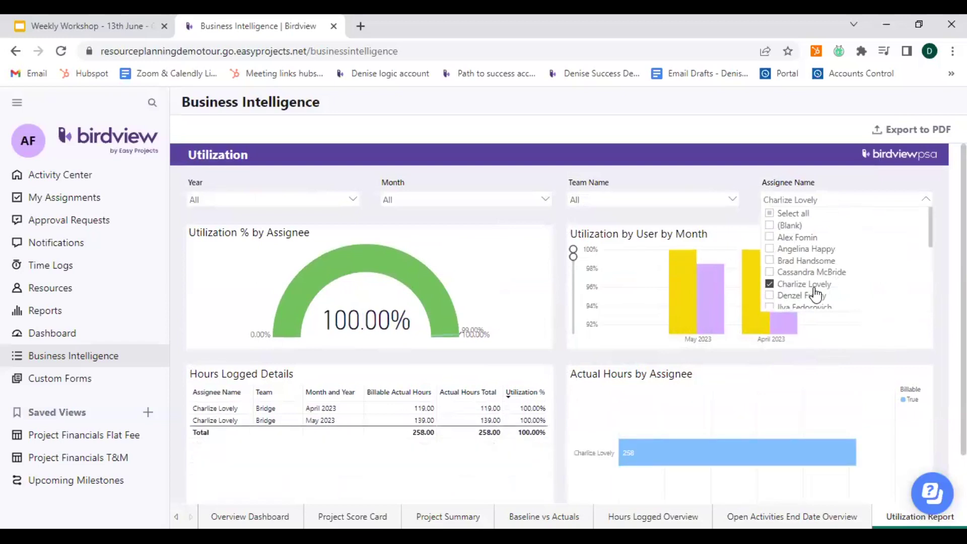
click(665, 181)
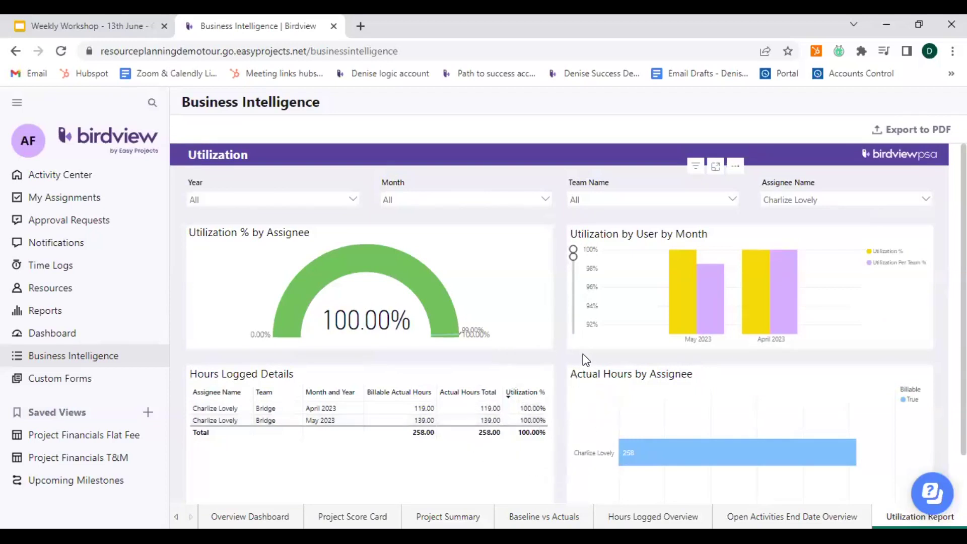
Inspect the filtered assignee's May 2023 utilization in the monthly chart, and clear the assignee filter.
mouse_move(701, 312)
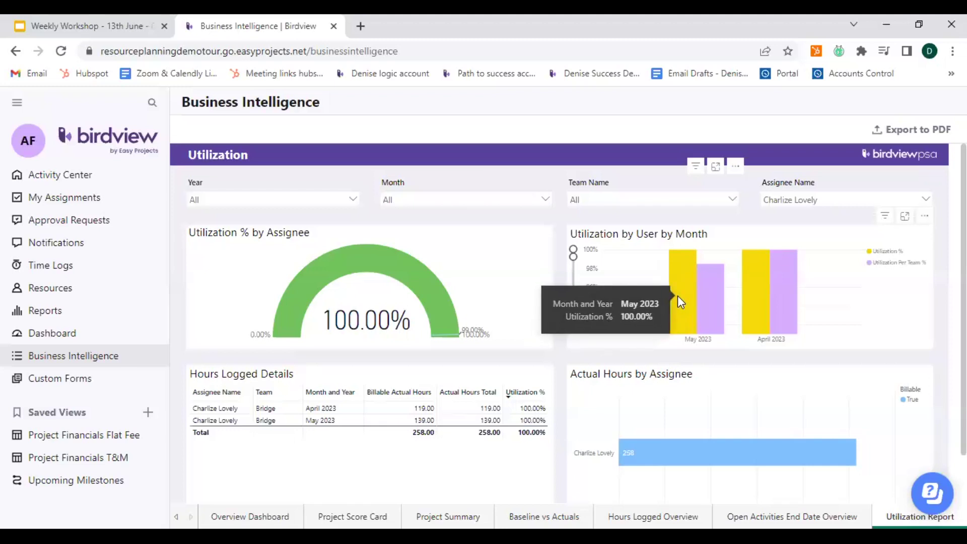
key(ctrl)
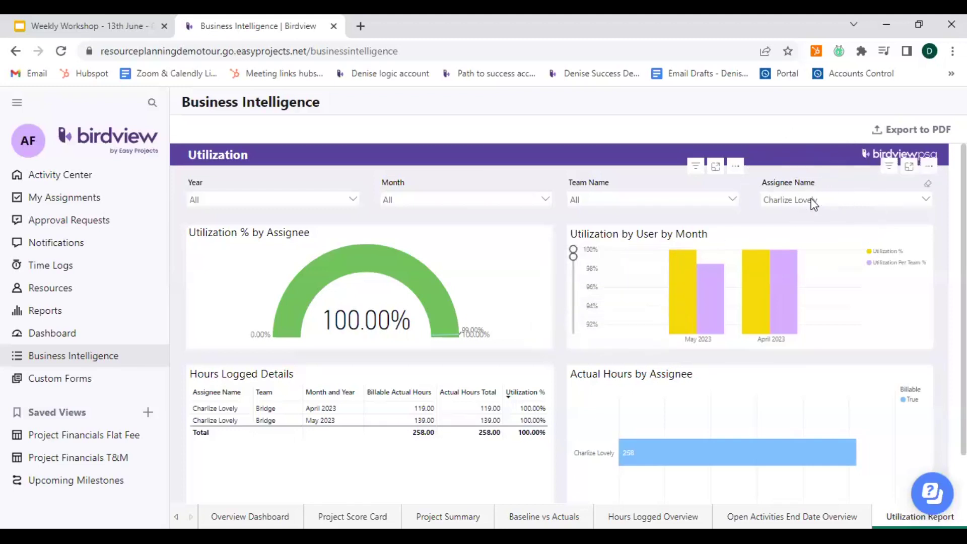
click(811, 204)
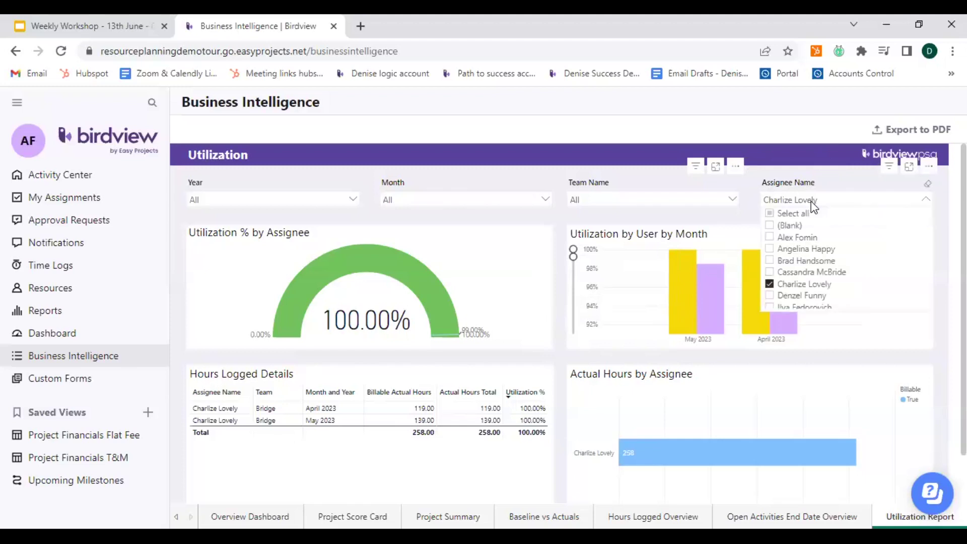
click(776, 214)
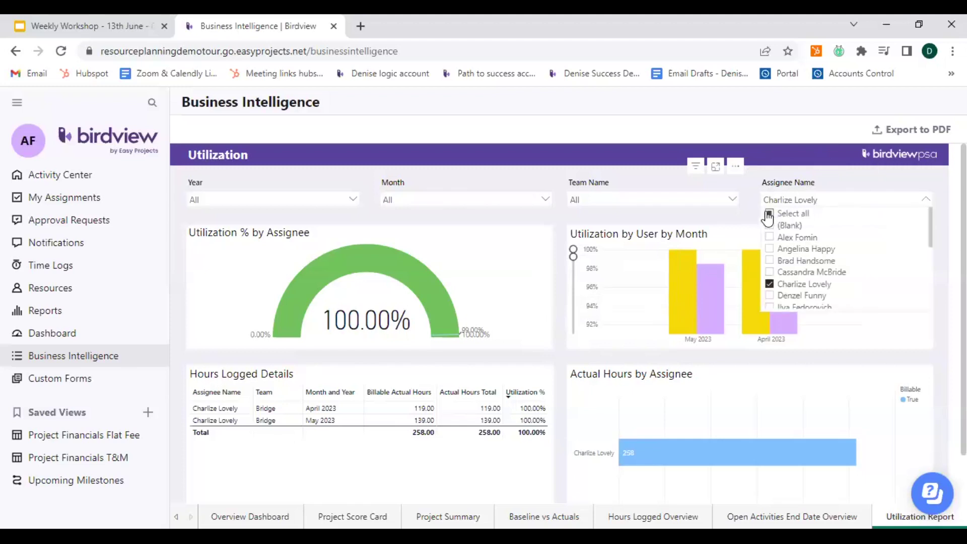
click(555, 222)
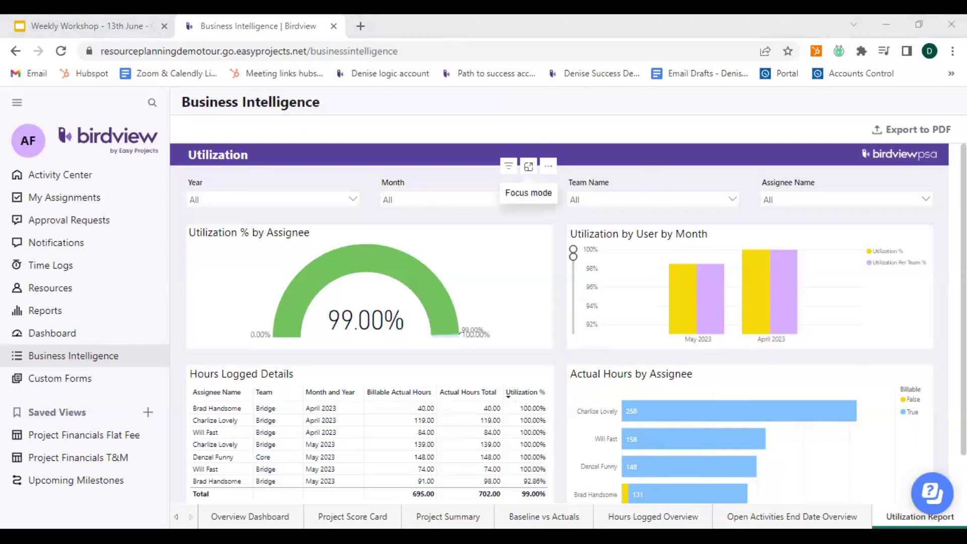
Locate the report's PDF export option and open the Project Score Card report.
click(900, 140)
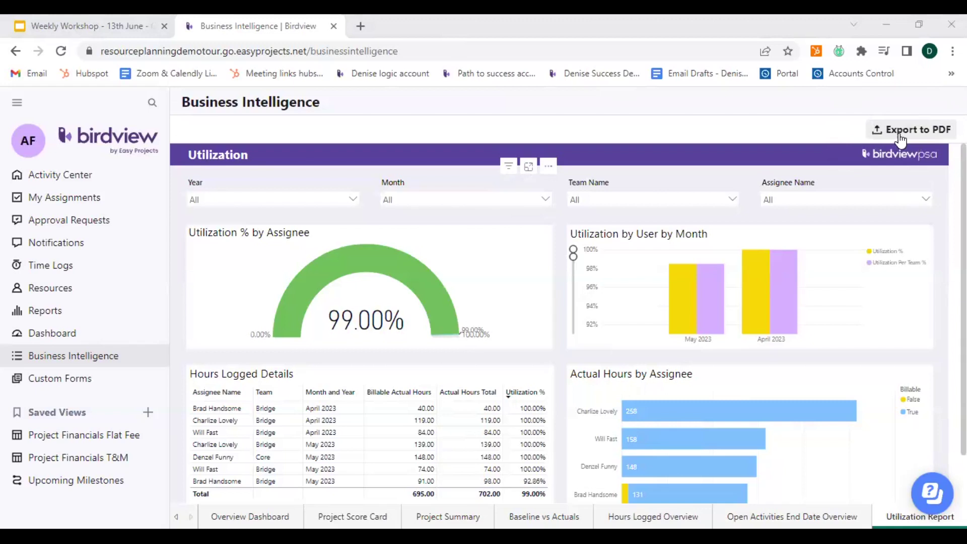
click(353, 517)
key(ctrl)
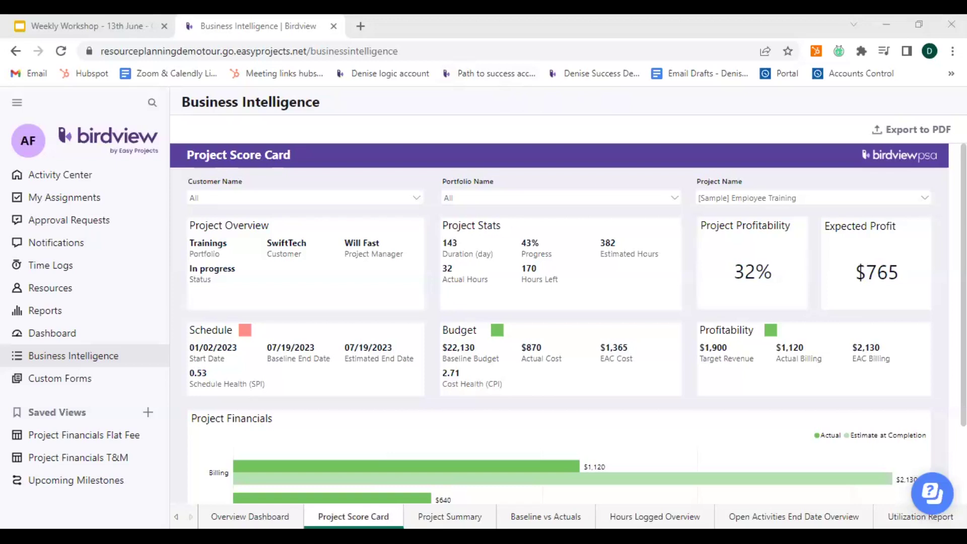
Switch to the Weekly Workshop - 13th June presentation, start the slideshow at the Agenda slide, and advance to Future Topics.
click(120, 28)
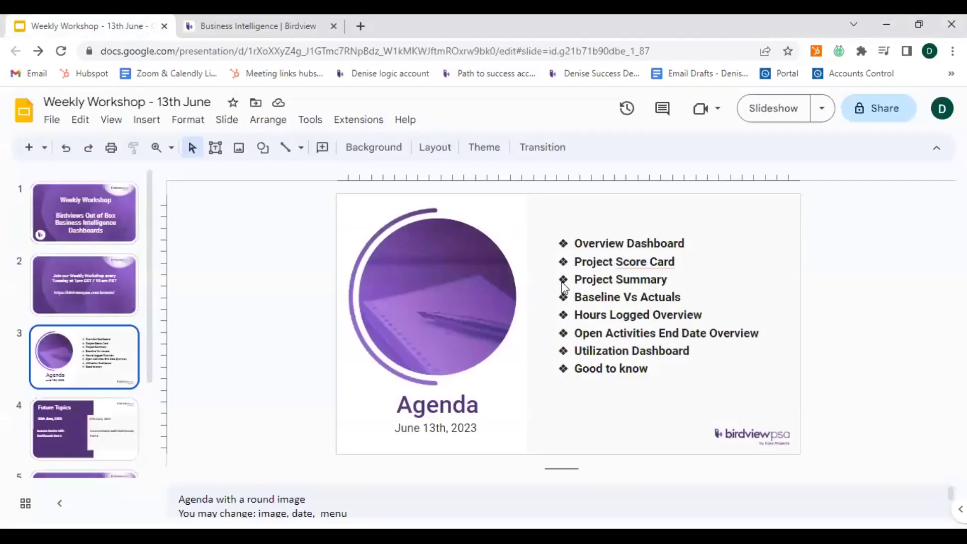
click(763, 120)
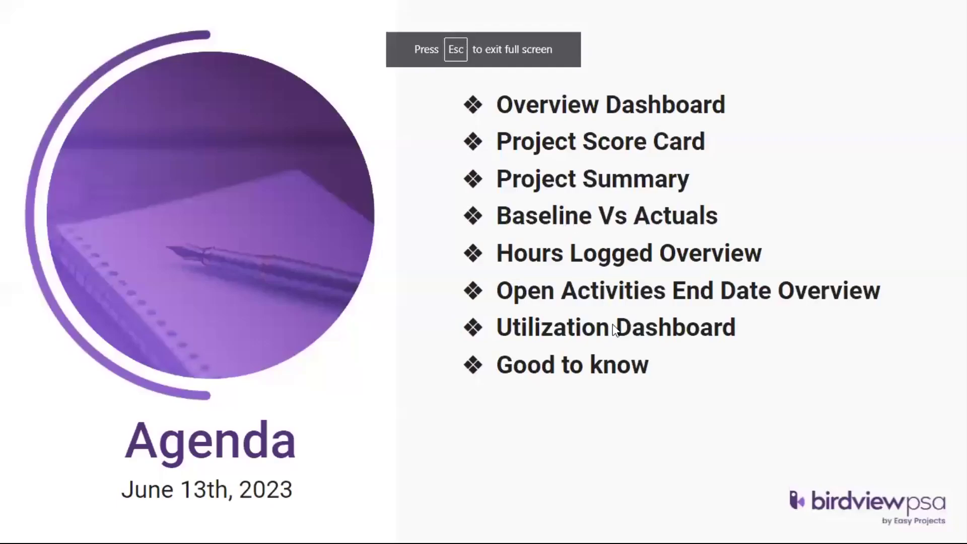
click(612, 324)
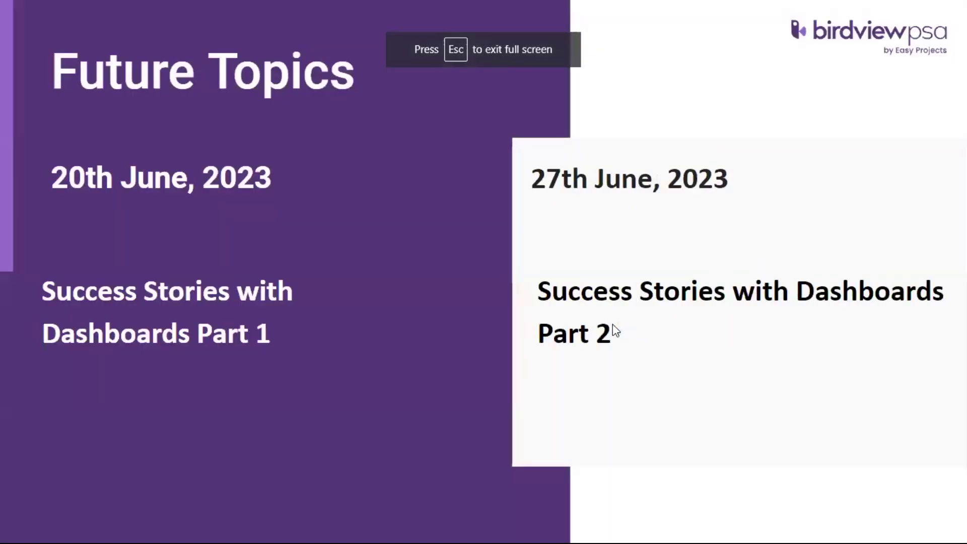